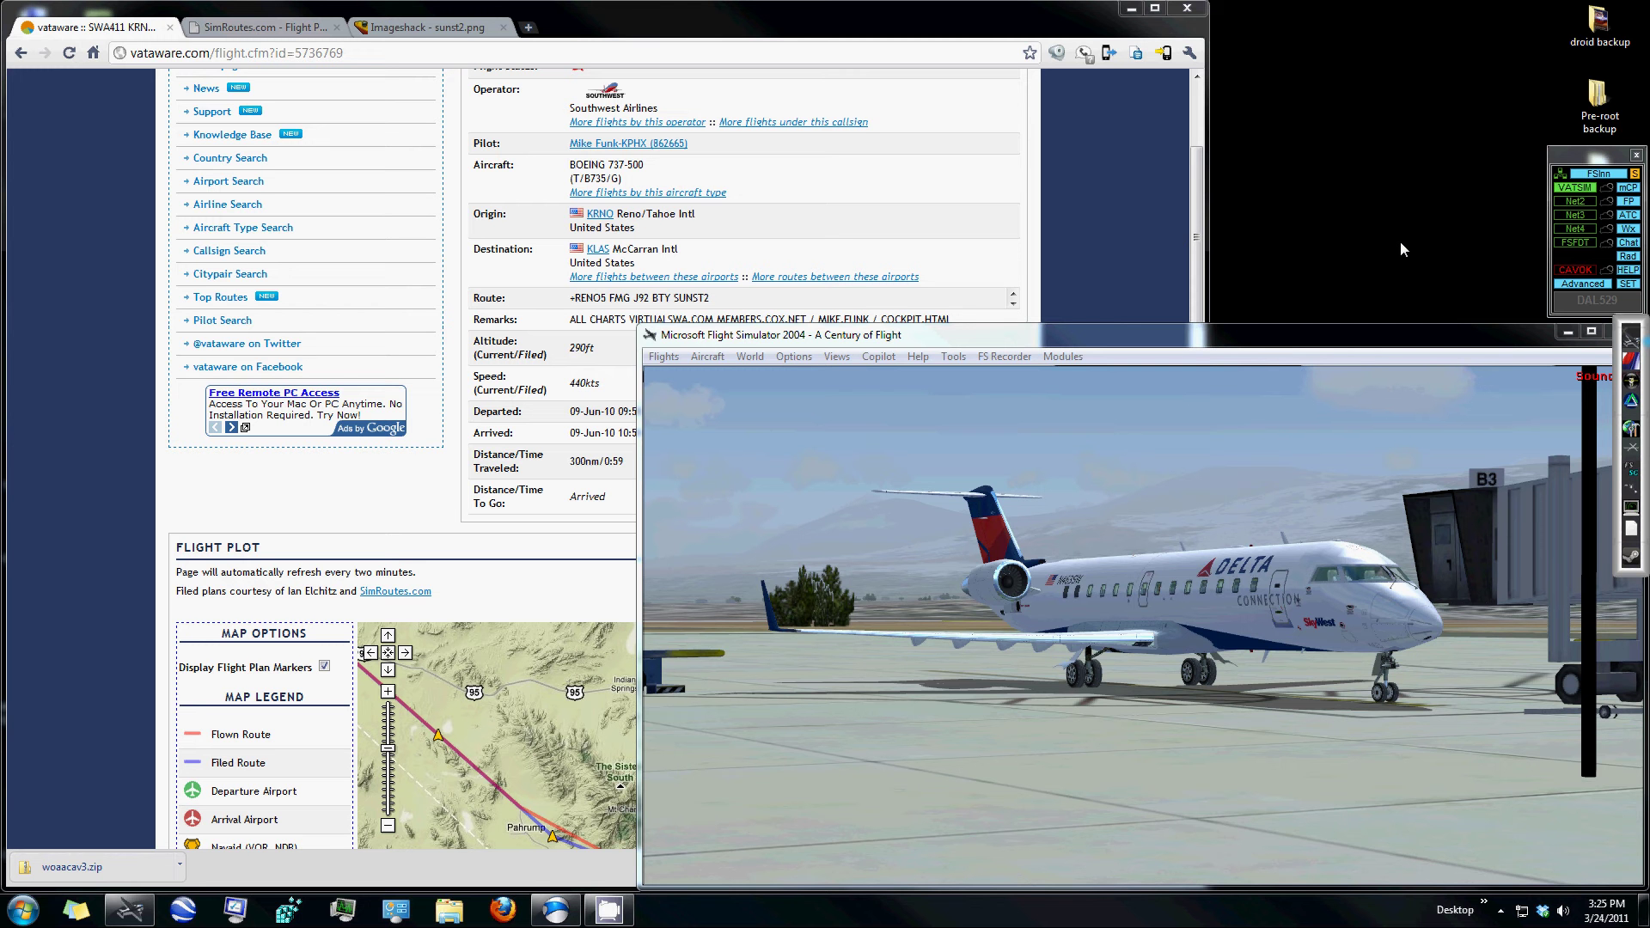
On the vataware site, search the top routes from KRNO to KLAS.
{"action": "left_click", "coordinate": [1307, 331]}
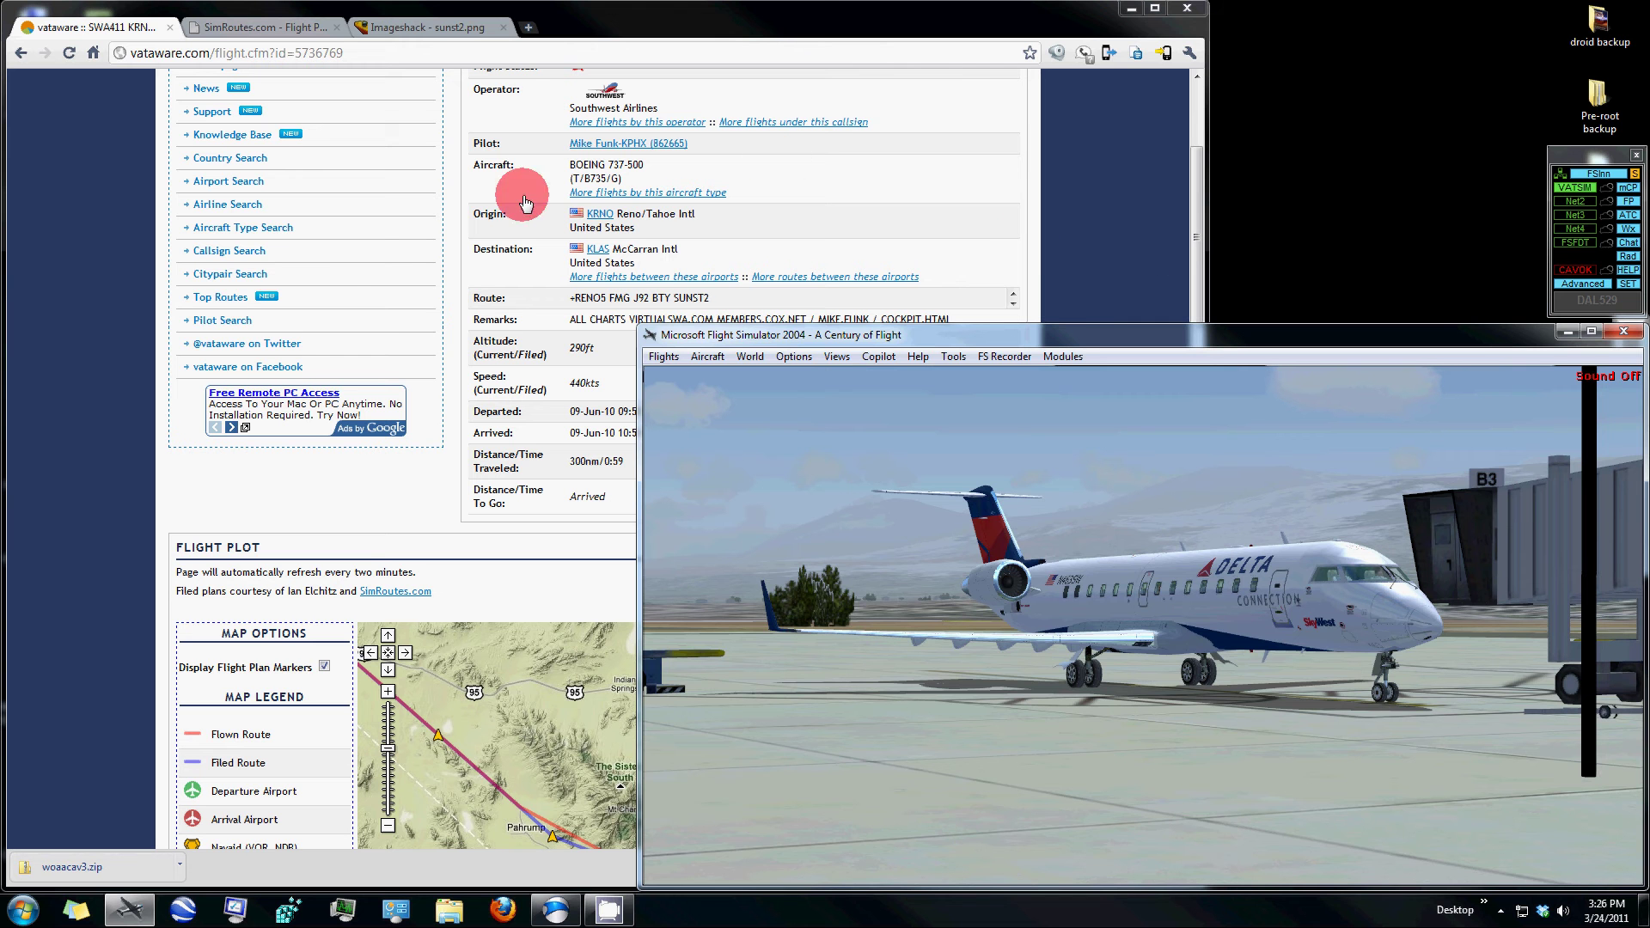
{"action": "left_click", "coordinate": [230, 273]}
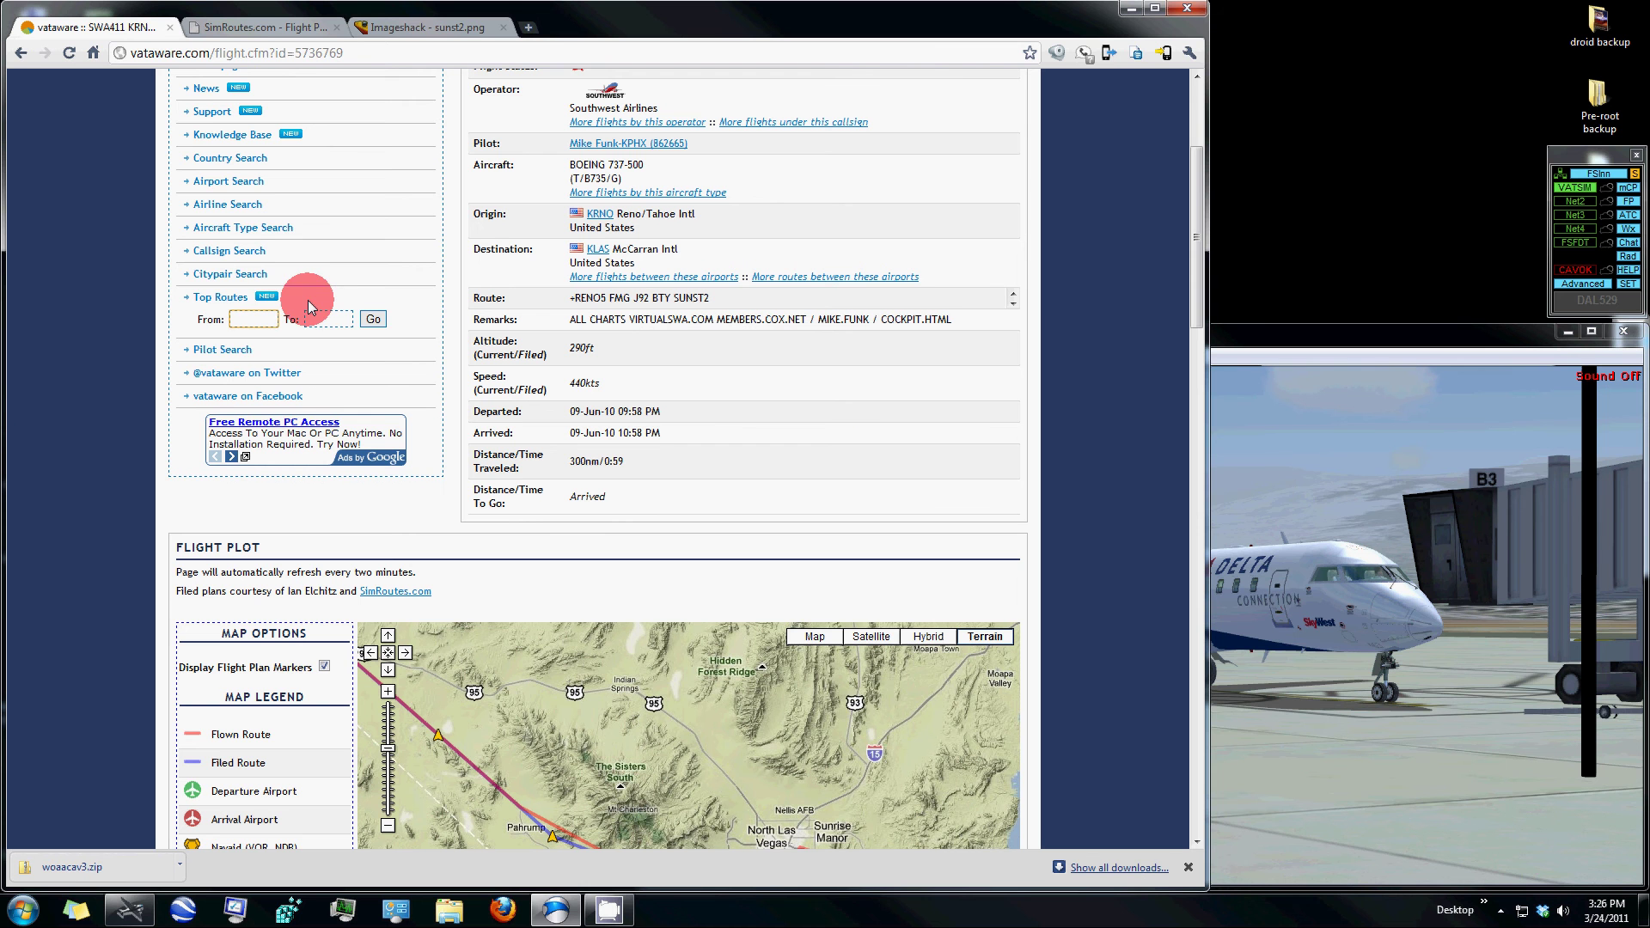
{"action": "left_click", "coordinate": [258, 317]}
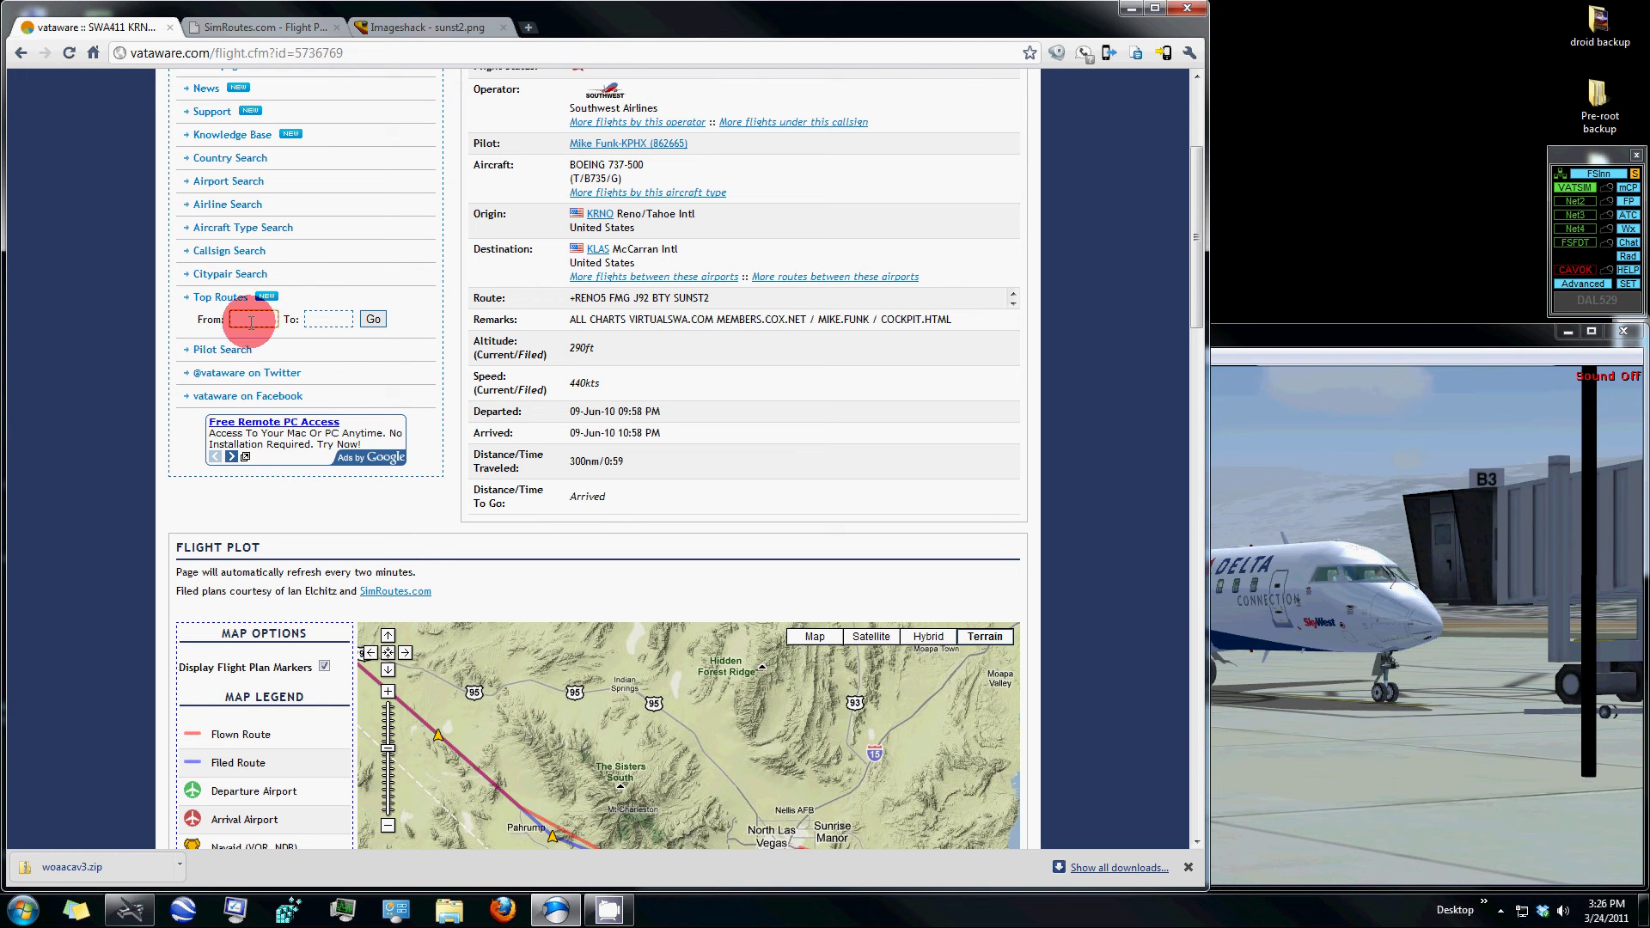
{"action": "left_click", "coordinate": [250, 322]}
{"action": "type", "text": "KRNO"}
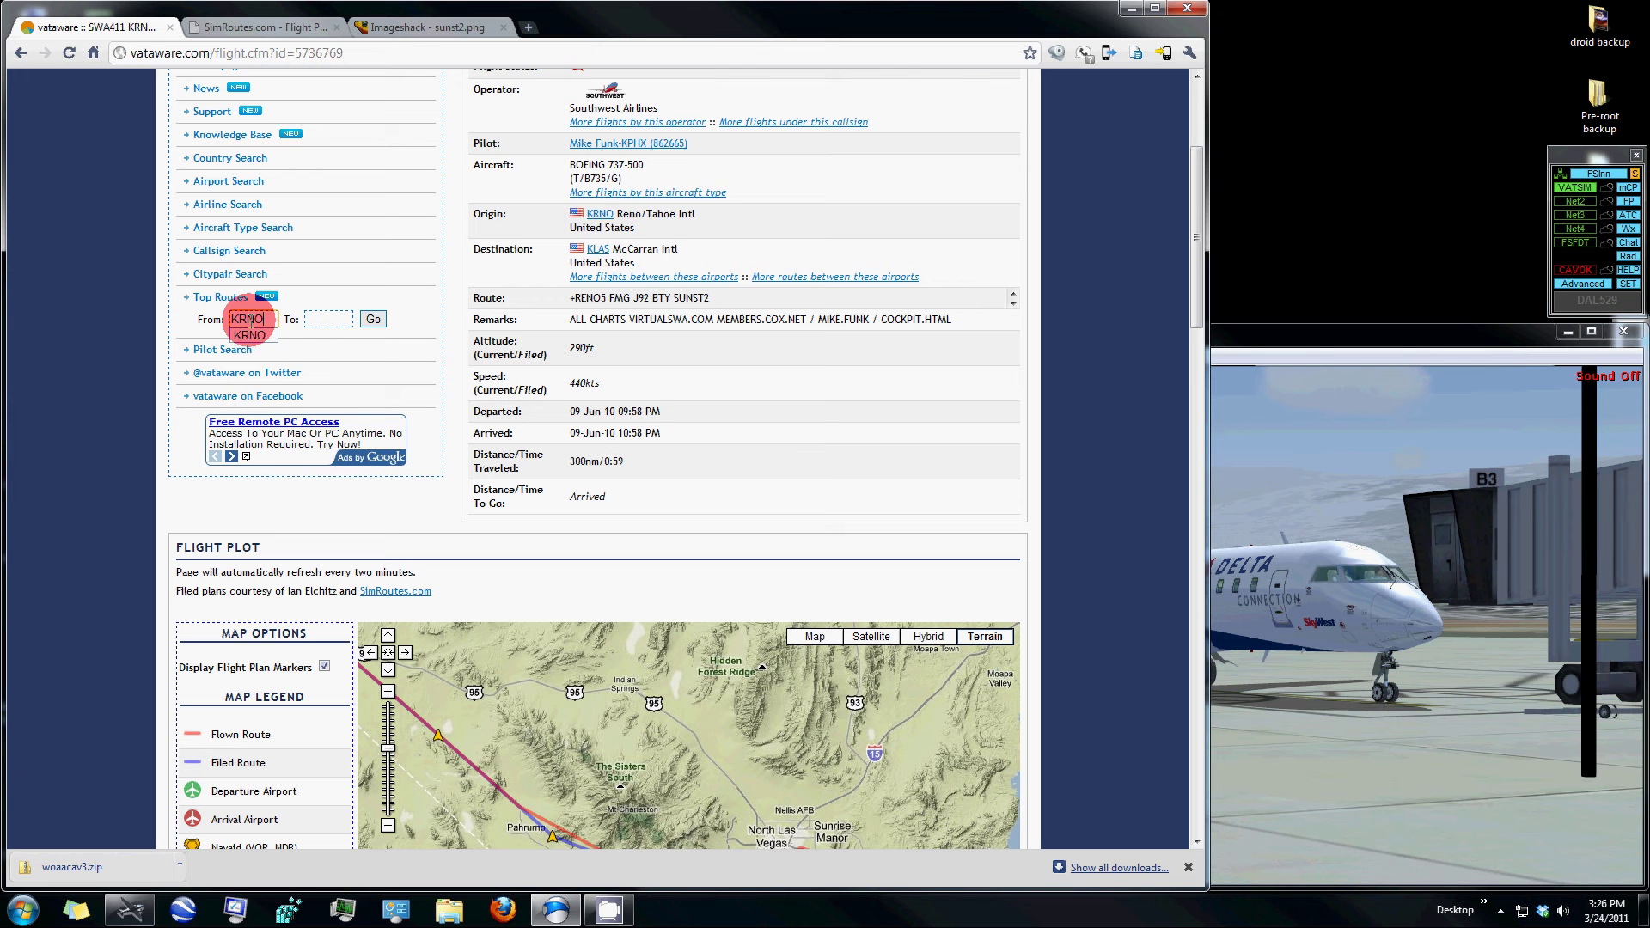
{"action": "key", "text": "Tab"}
{"action": "type", "text": "KLAS"}
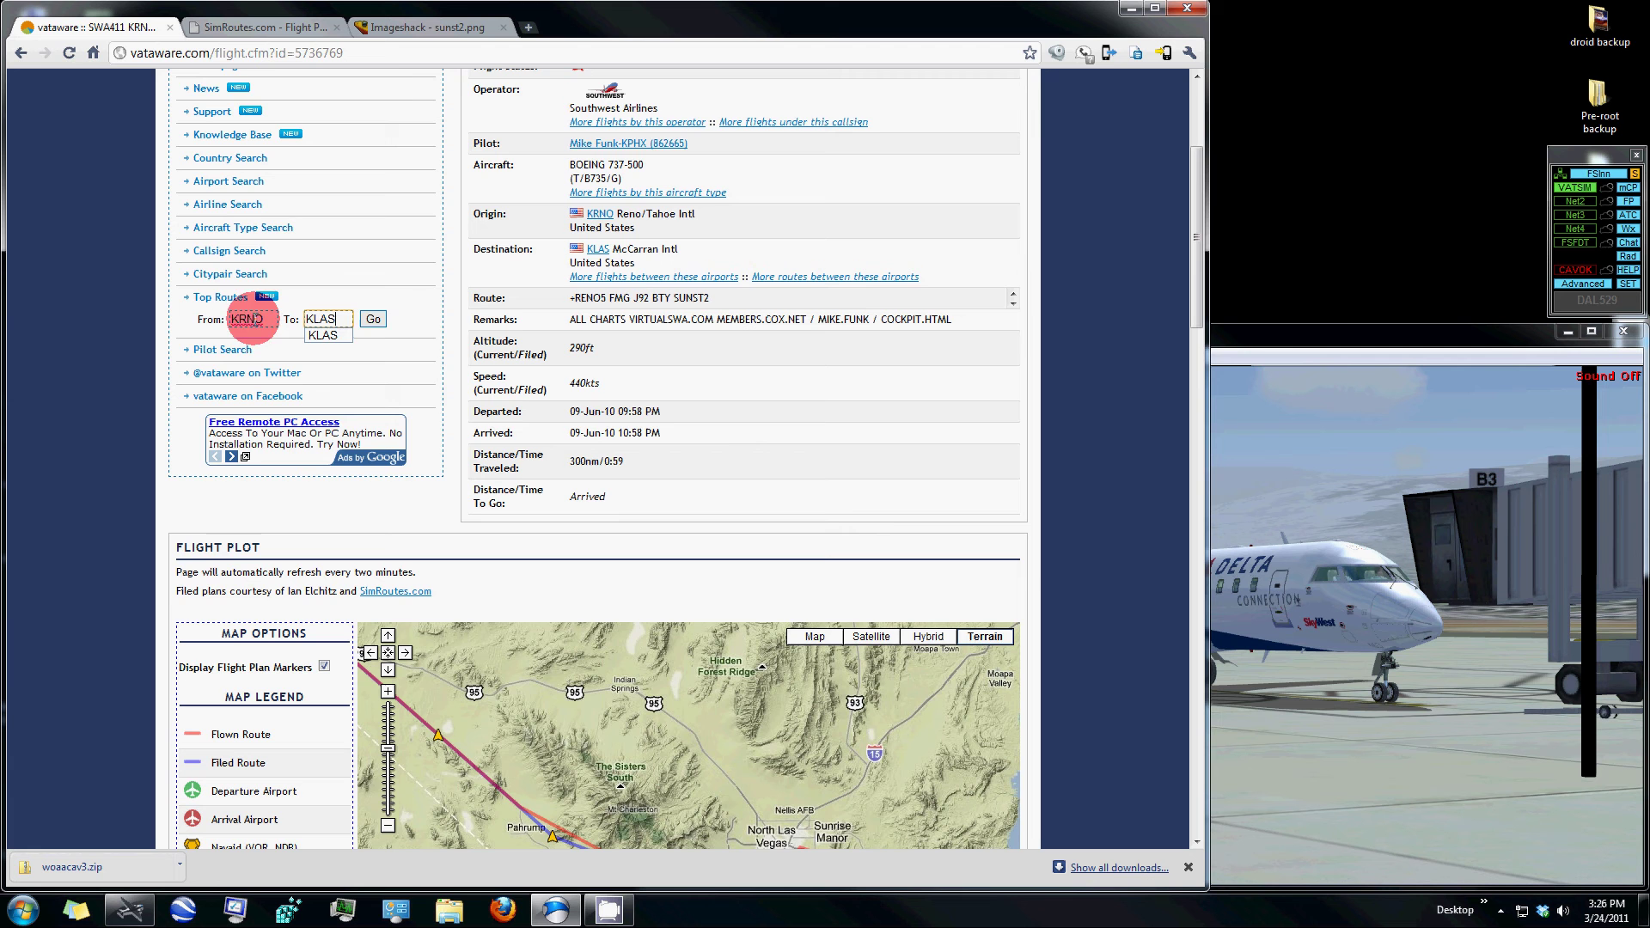
{"action": "left_click", "coordinate": [373, 319]}
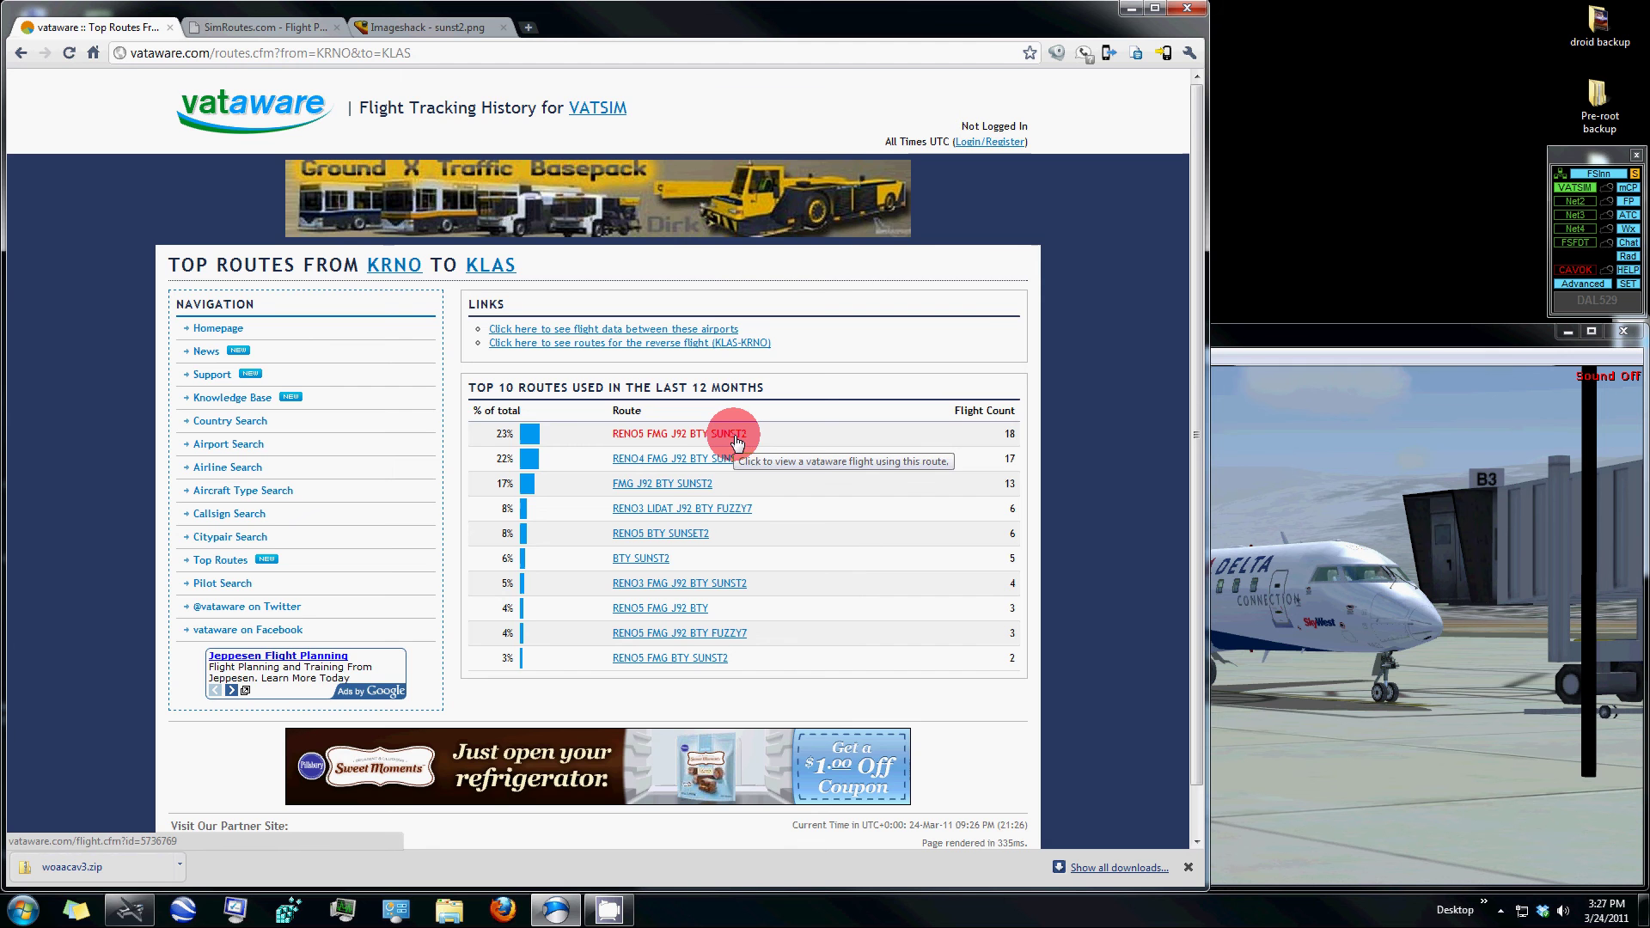
Open the flight for the route RENO5 FMG J92 BTY SUNST2 and inspect the waypoint markers along its flight plot.
{"action": "left_click", "coordinate": [737, 438]}
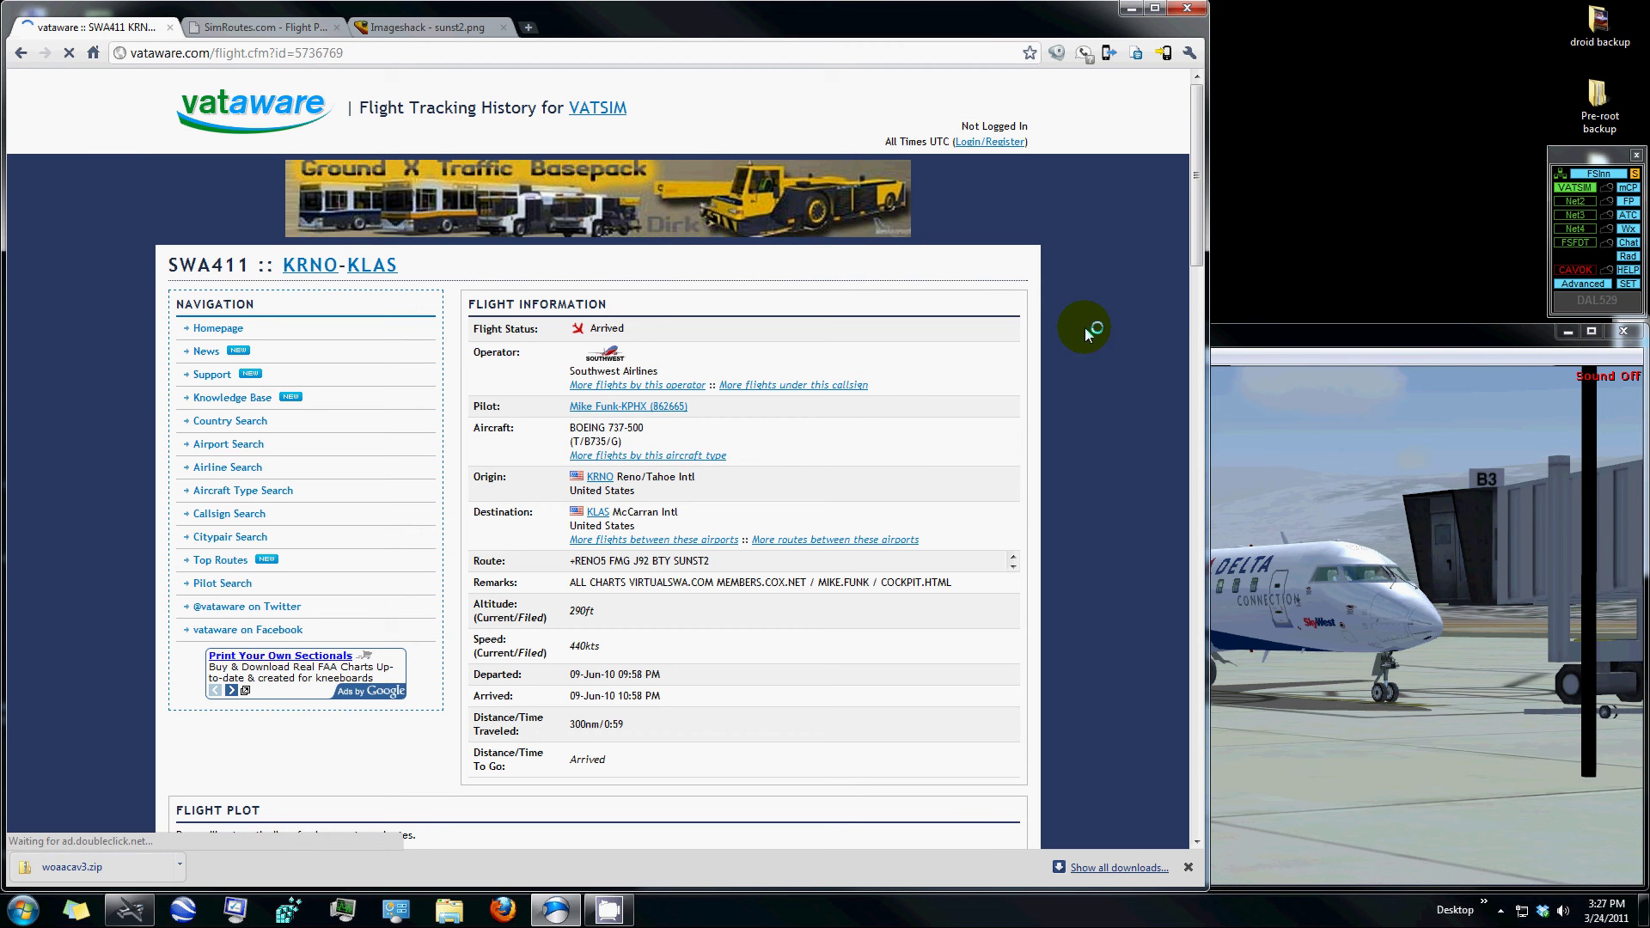
{"action": "left_click_drag", "start_coordinate": [1193, 214], "coordinate": [1196, 389]}
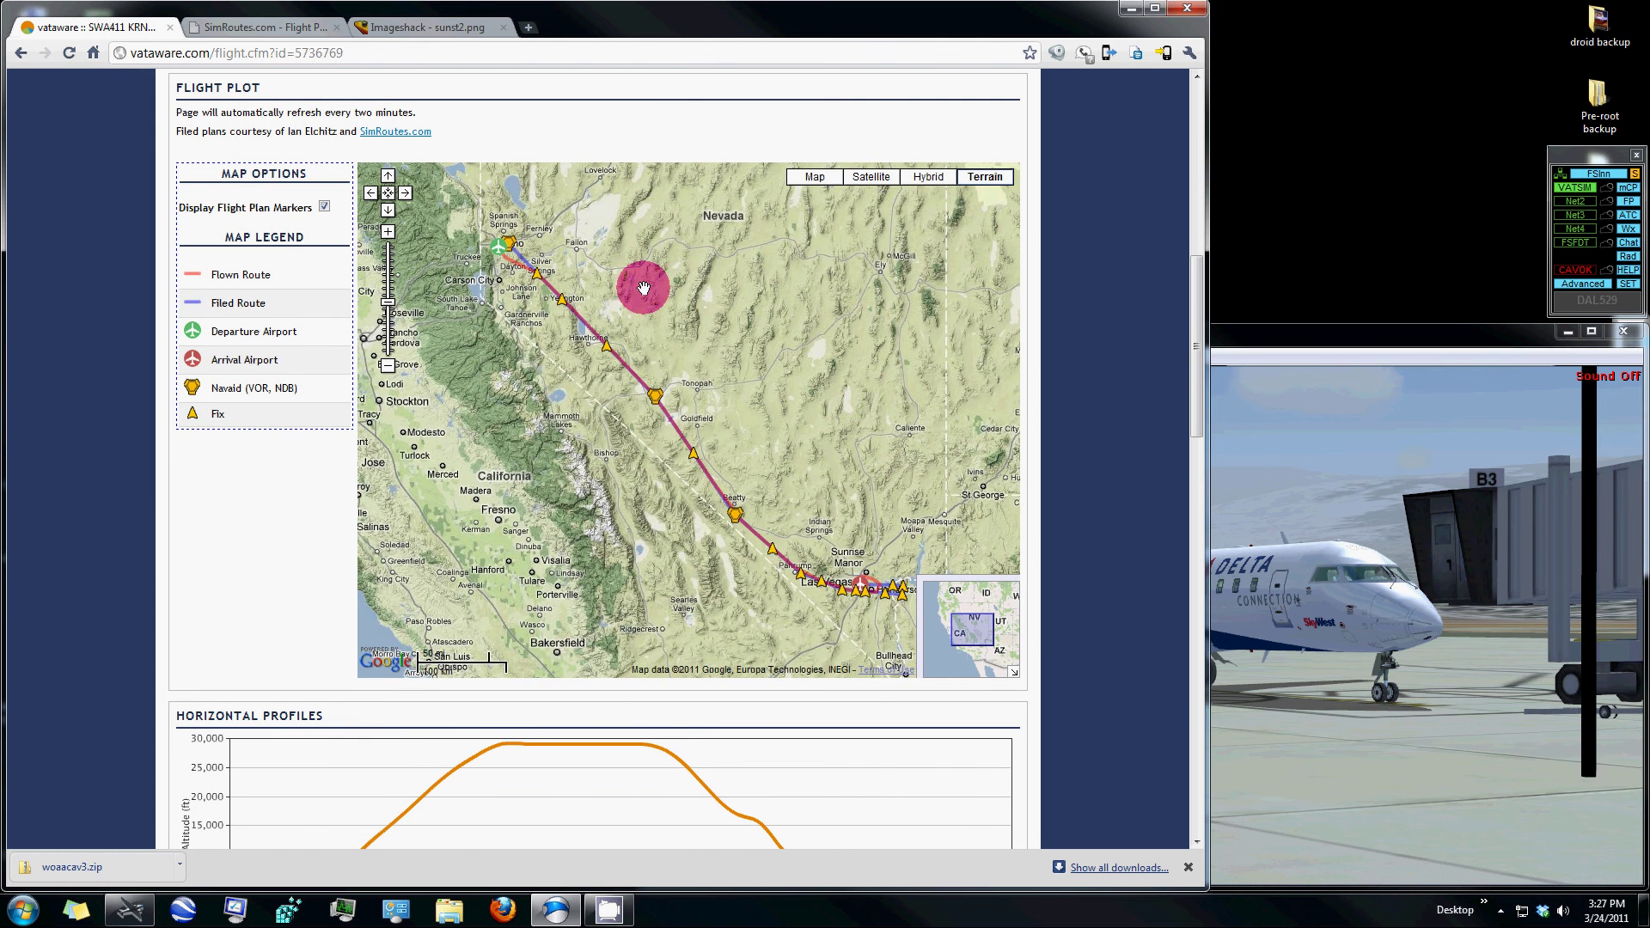
{"action": "left_click", "coordinate": [507, 252]}
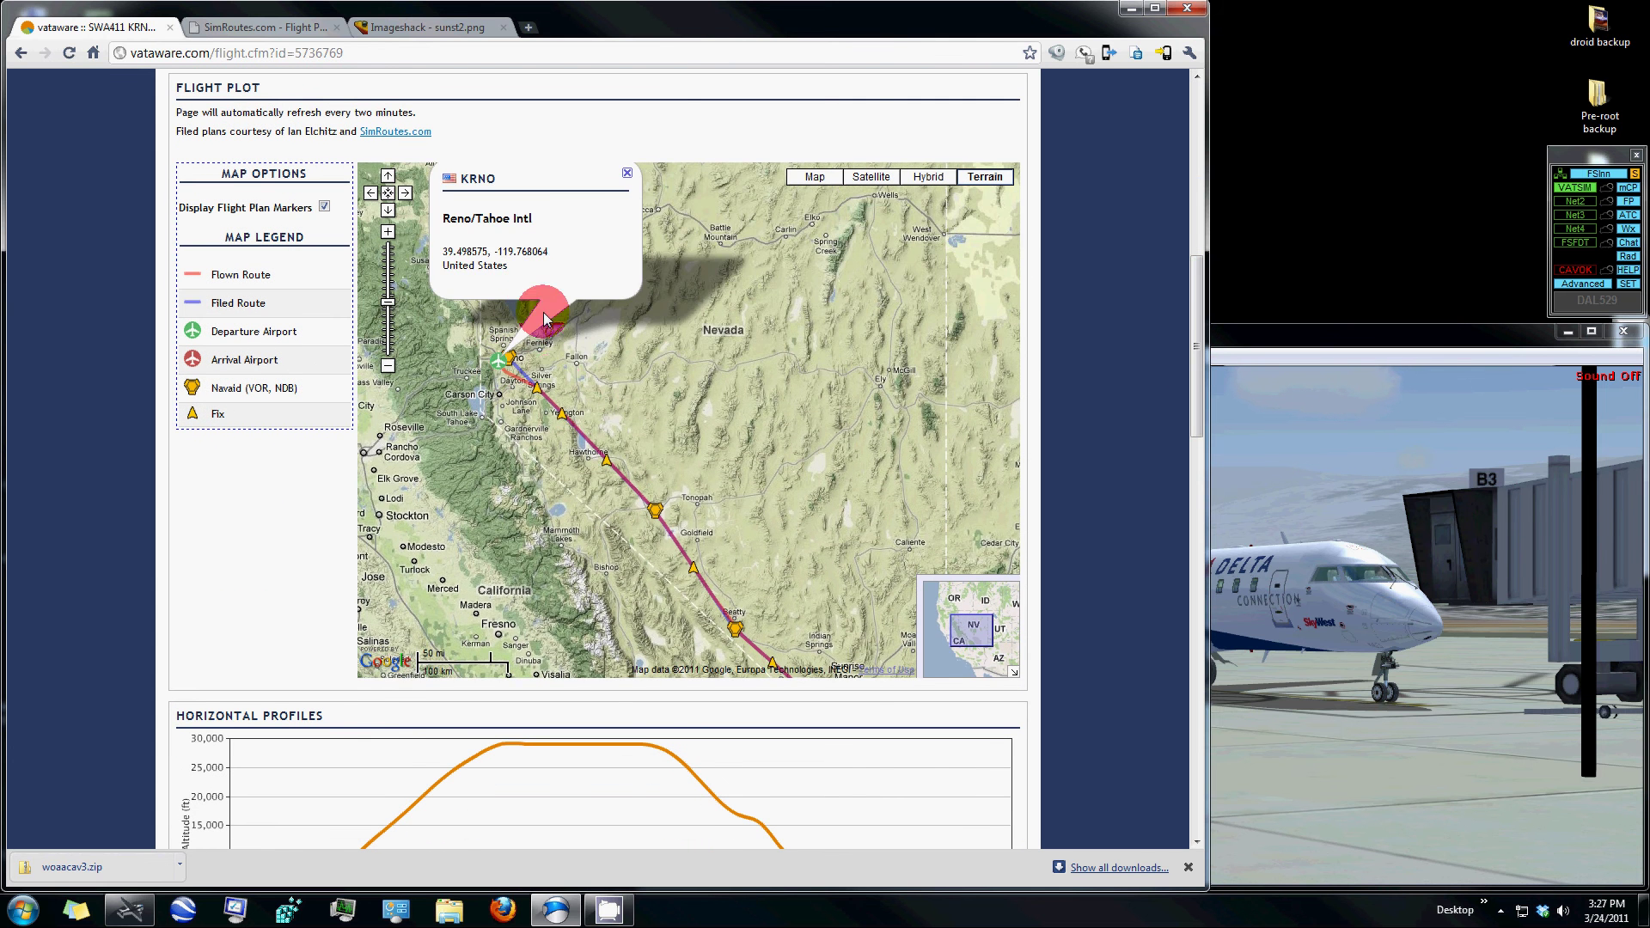
{"action": "left_click", "coordinate": [563, 416]}
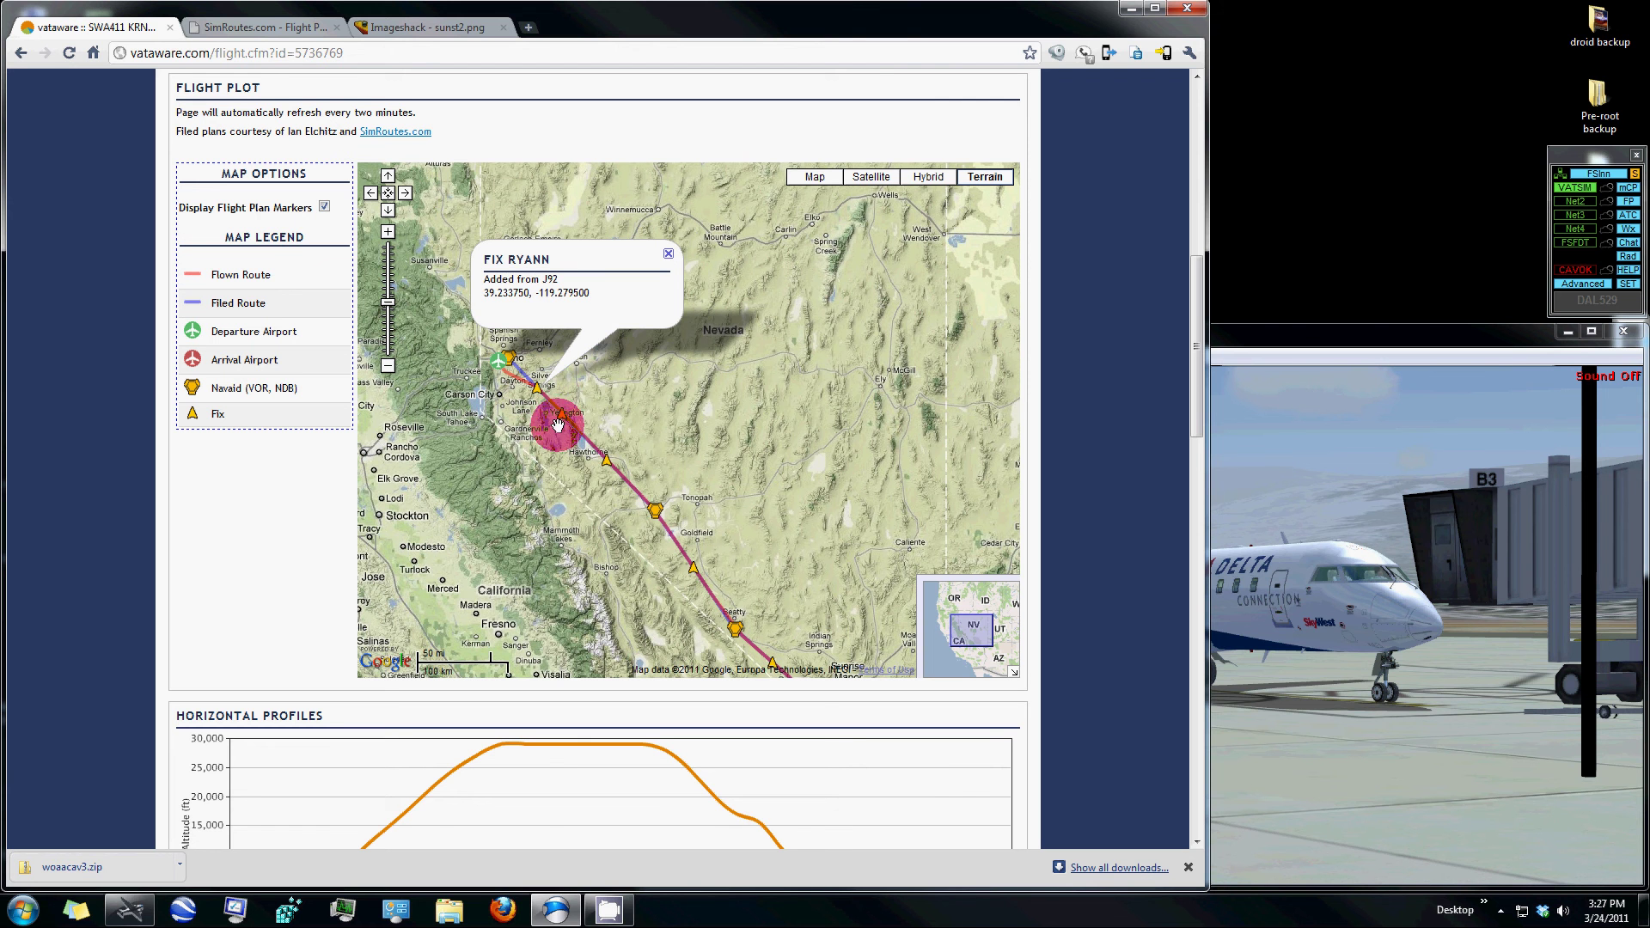
{"action": "left_click", "coordinate": [606, 459]}
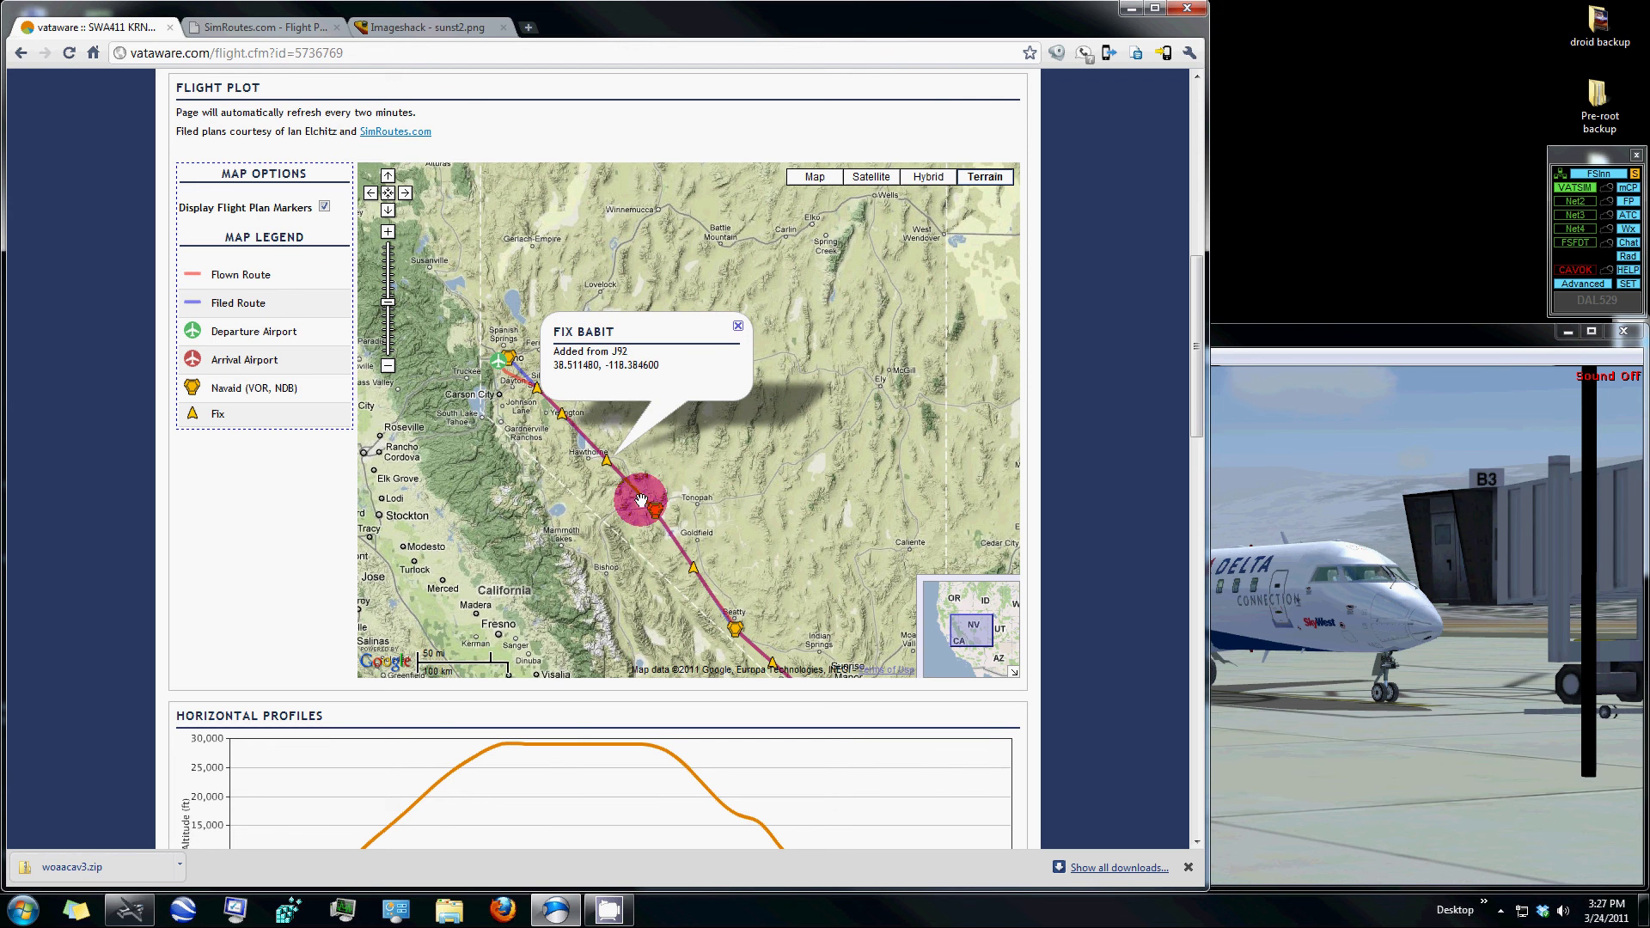
{"action": "left_click", "coordinate": [655, 511]}
{"action": "left_click", "coordinate": [694, 570]}
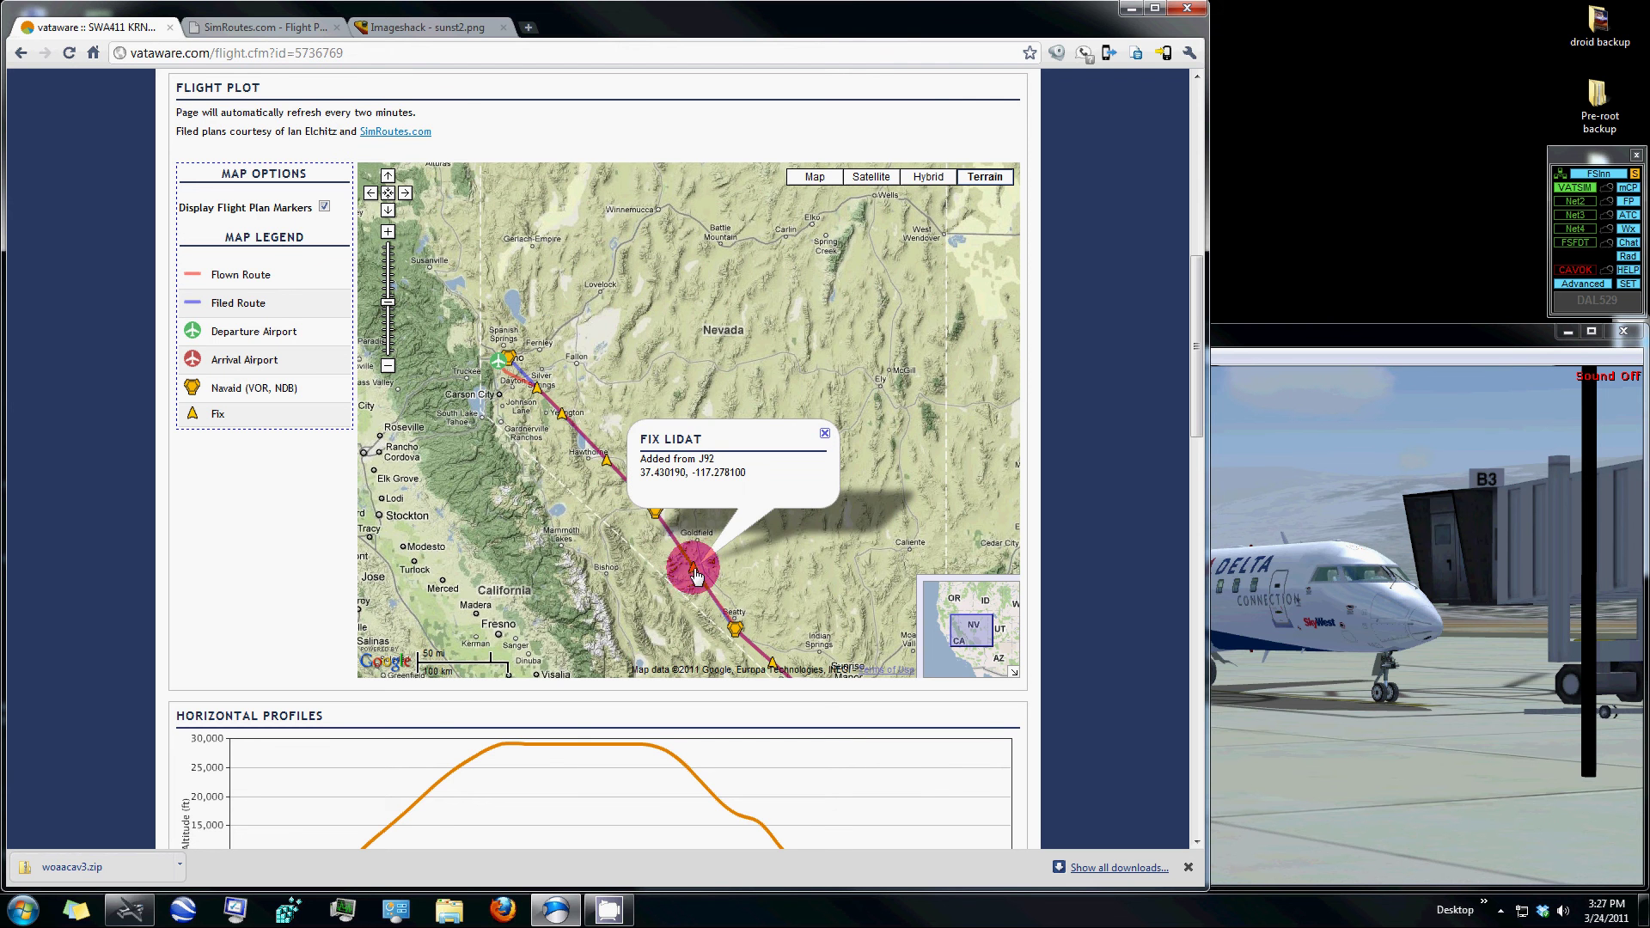
{"action": "left_click", "coordinate": [732, 630]}
{"action": "left_click", "coordinate": [863, 491]}
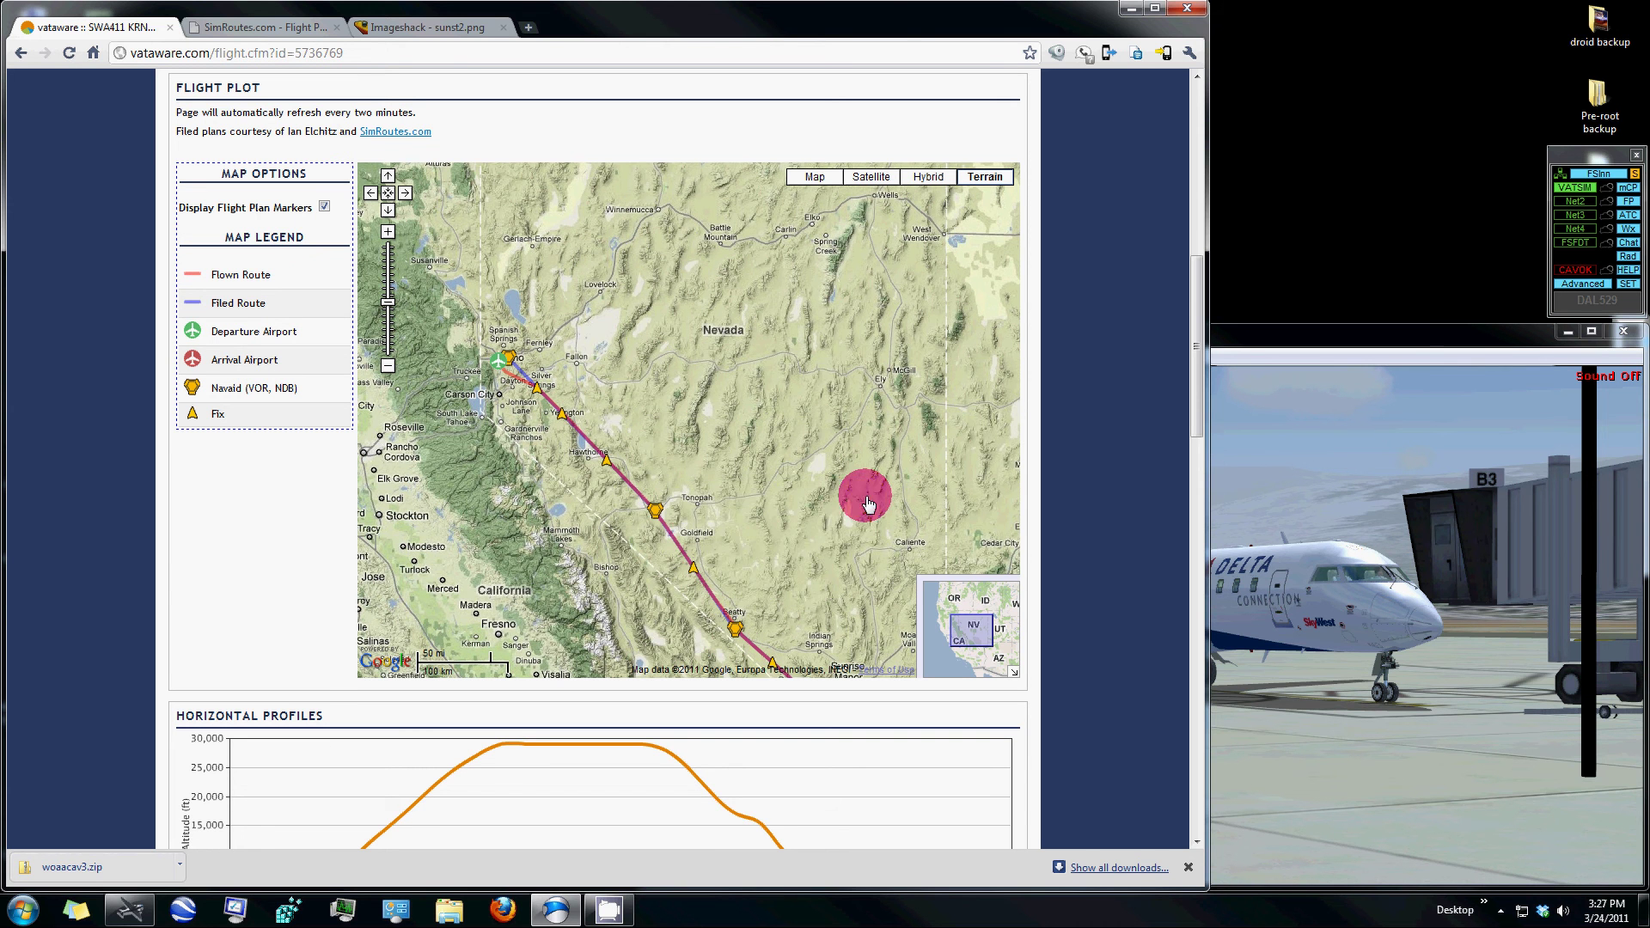
Switch to Flight Simulator, open the FSNavigator map, look up airport KRNO by Id and view its flight plan options.
{"action": "left_click", "coordinate": [1271, 344]}
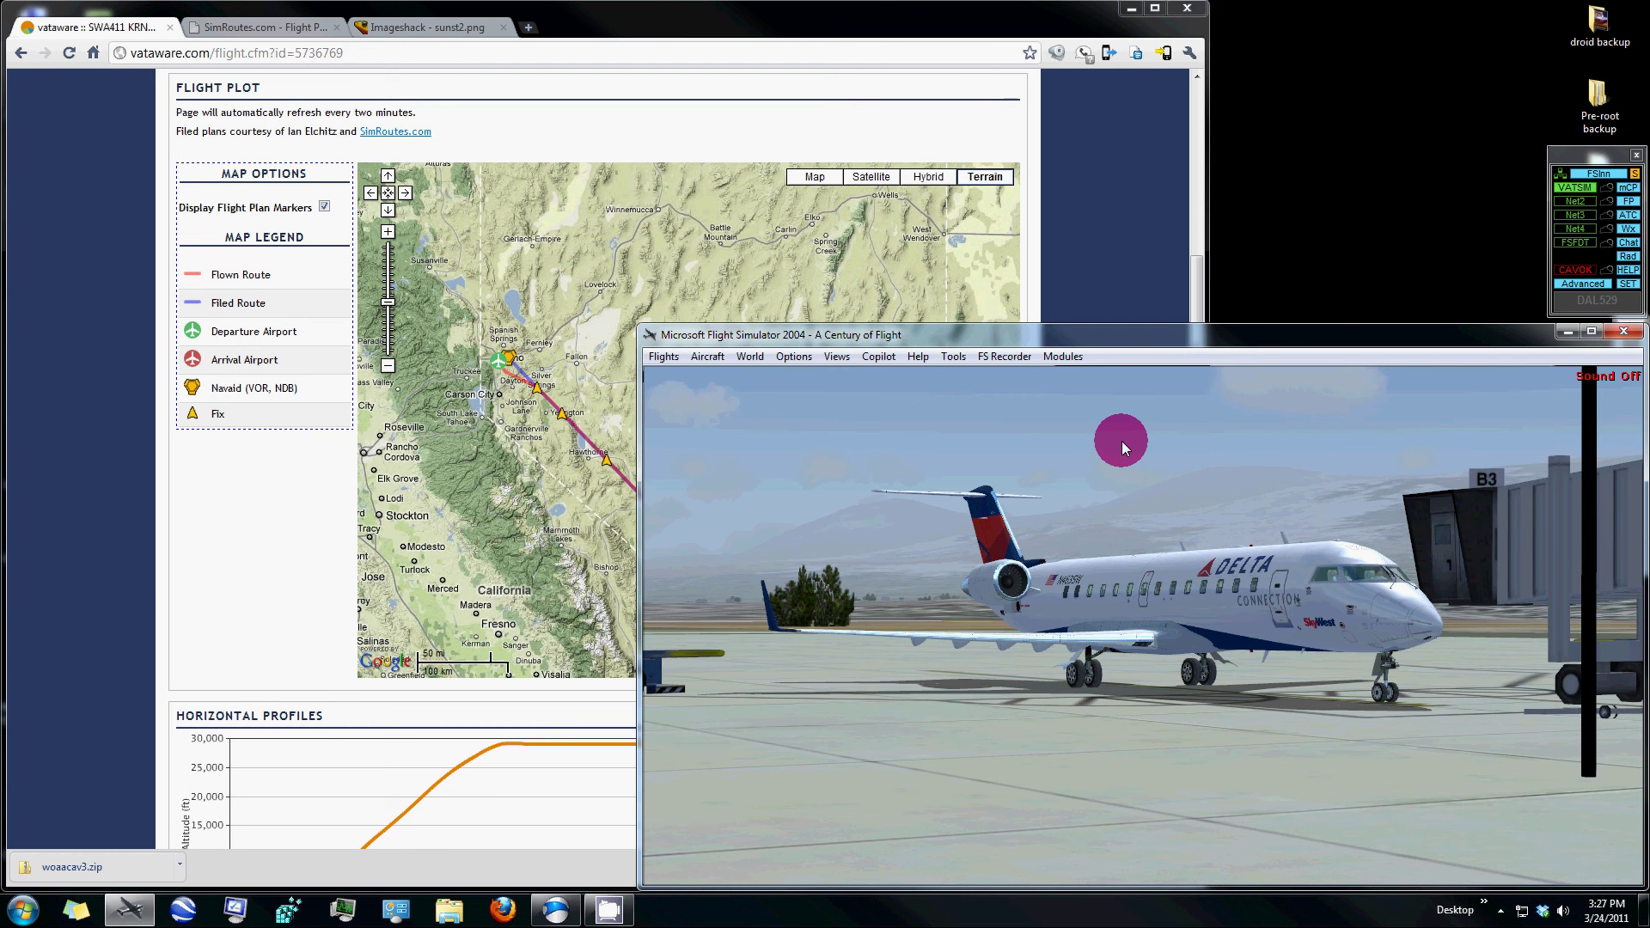
{"action": "key", "text": "ctrl+f"}
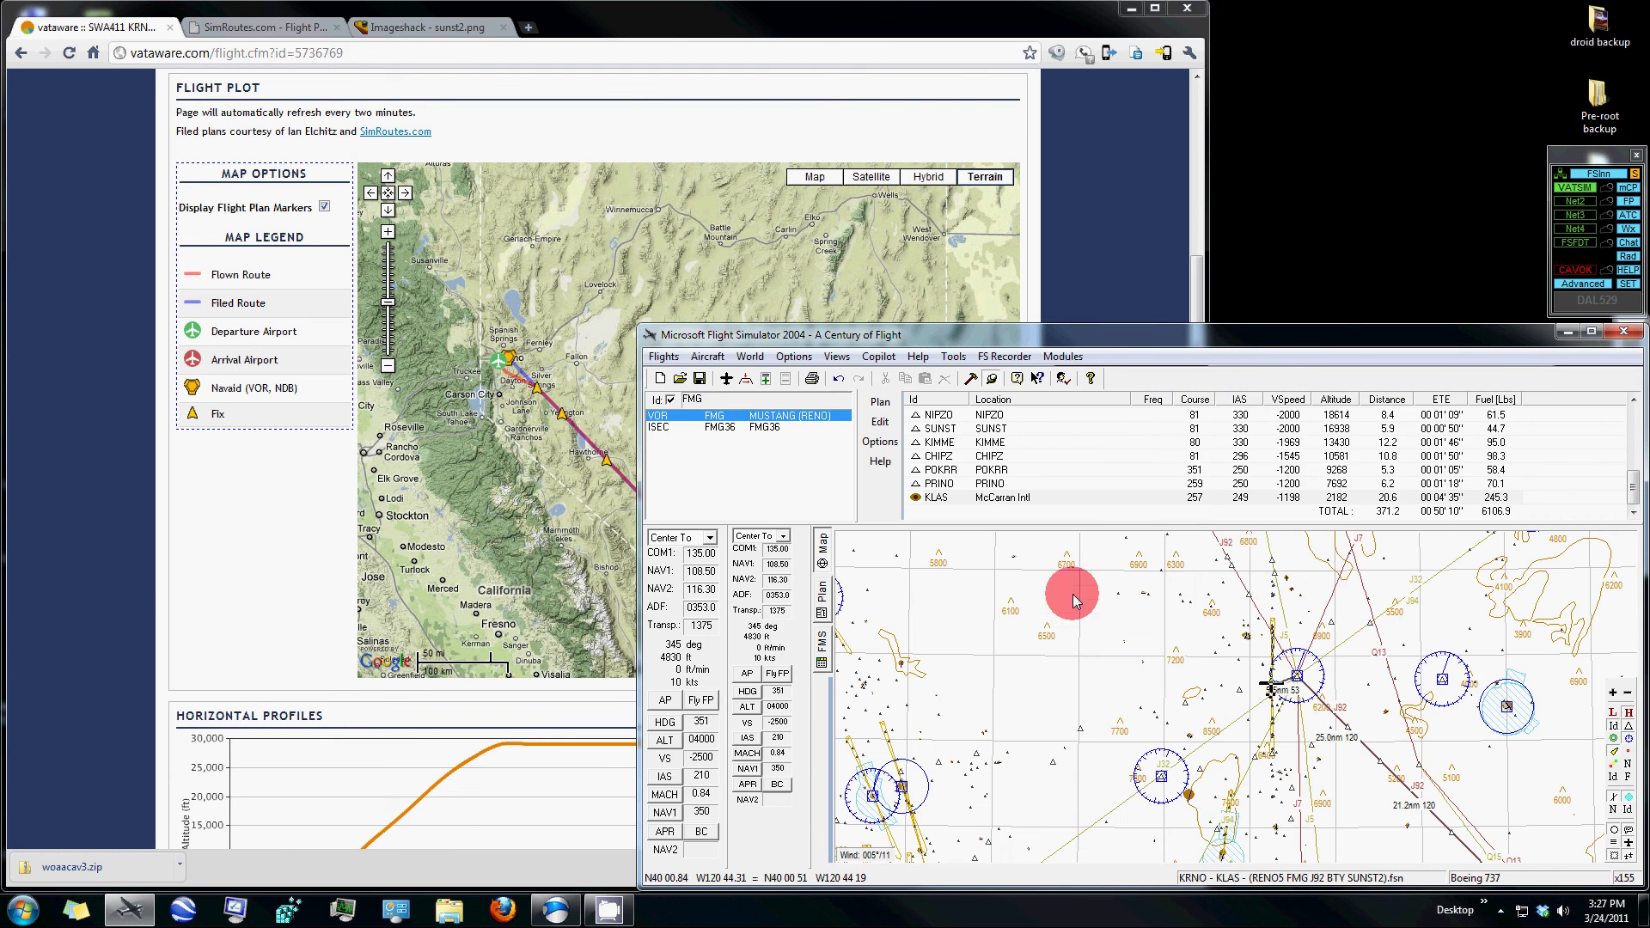
{"action": "scroll", "coordinate": [1289, 674], "scroll_direction": "up", "scroll_amount": 1}
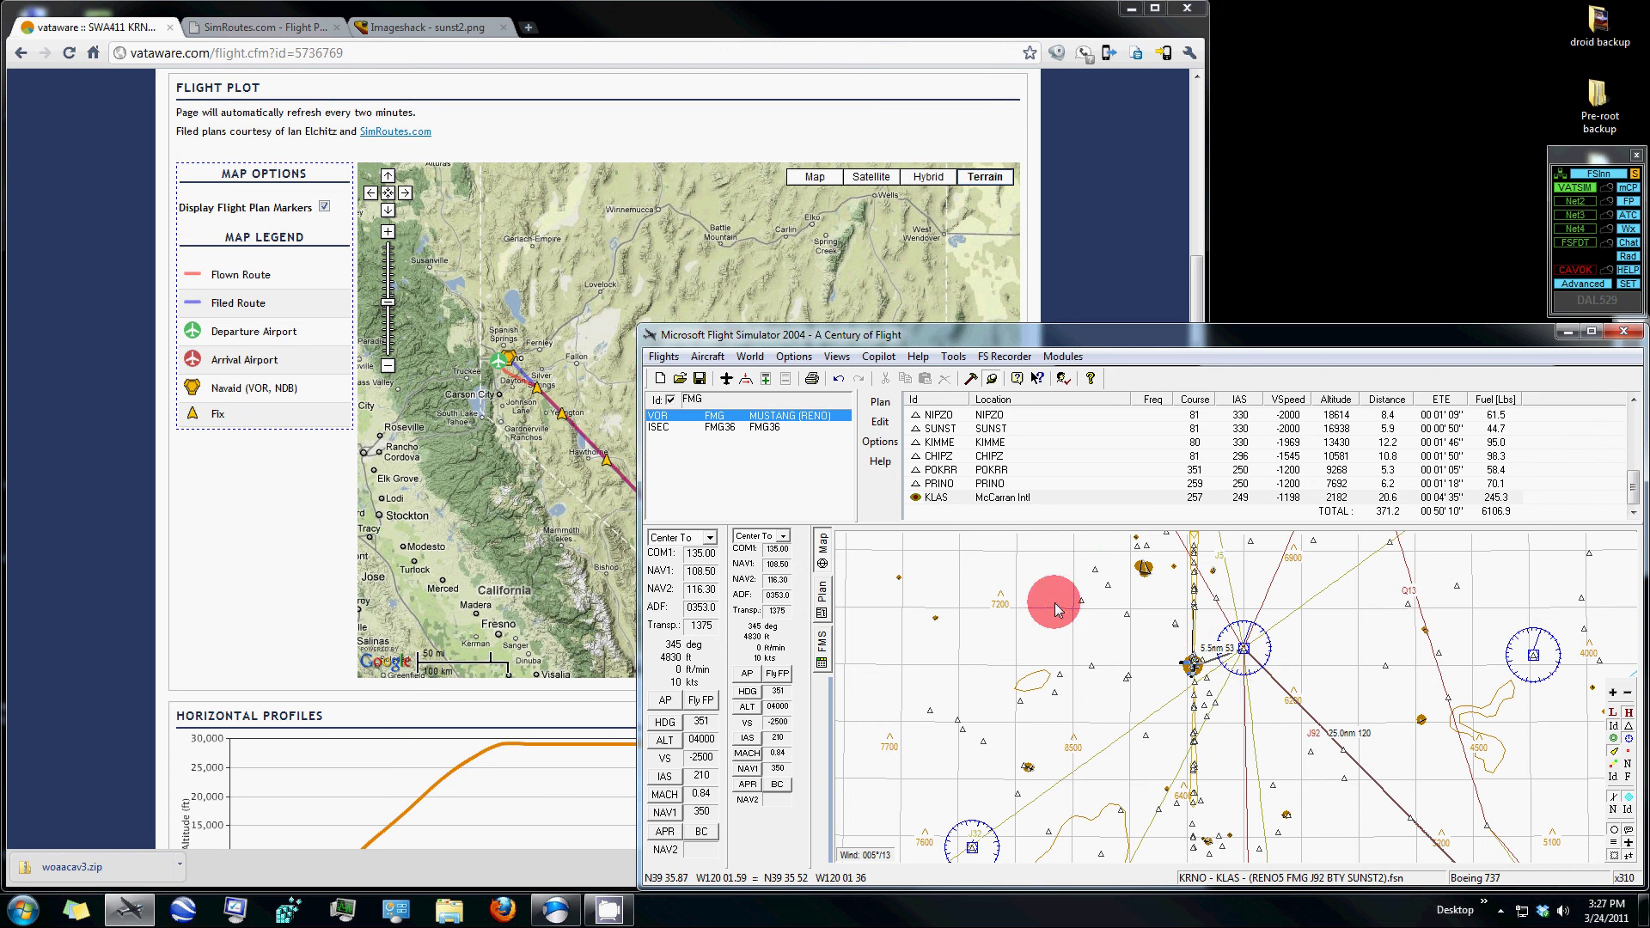
{"action": "left_click", "coordinate": [670, 400]}
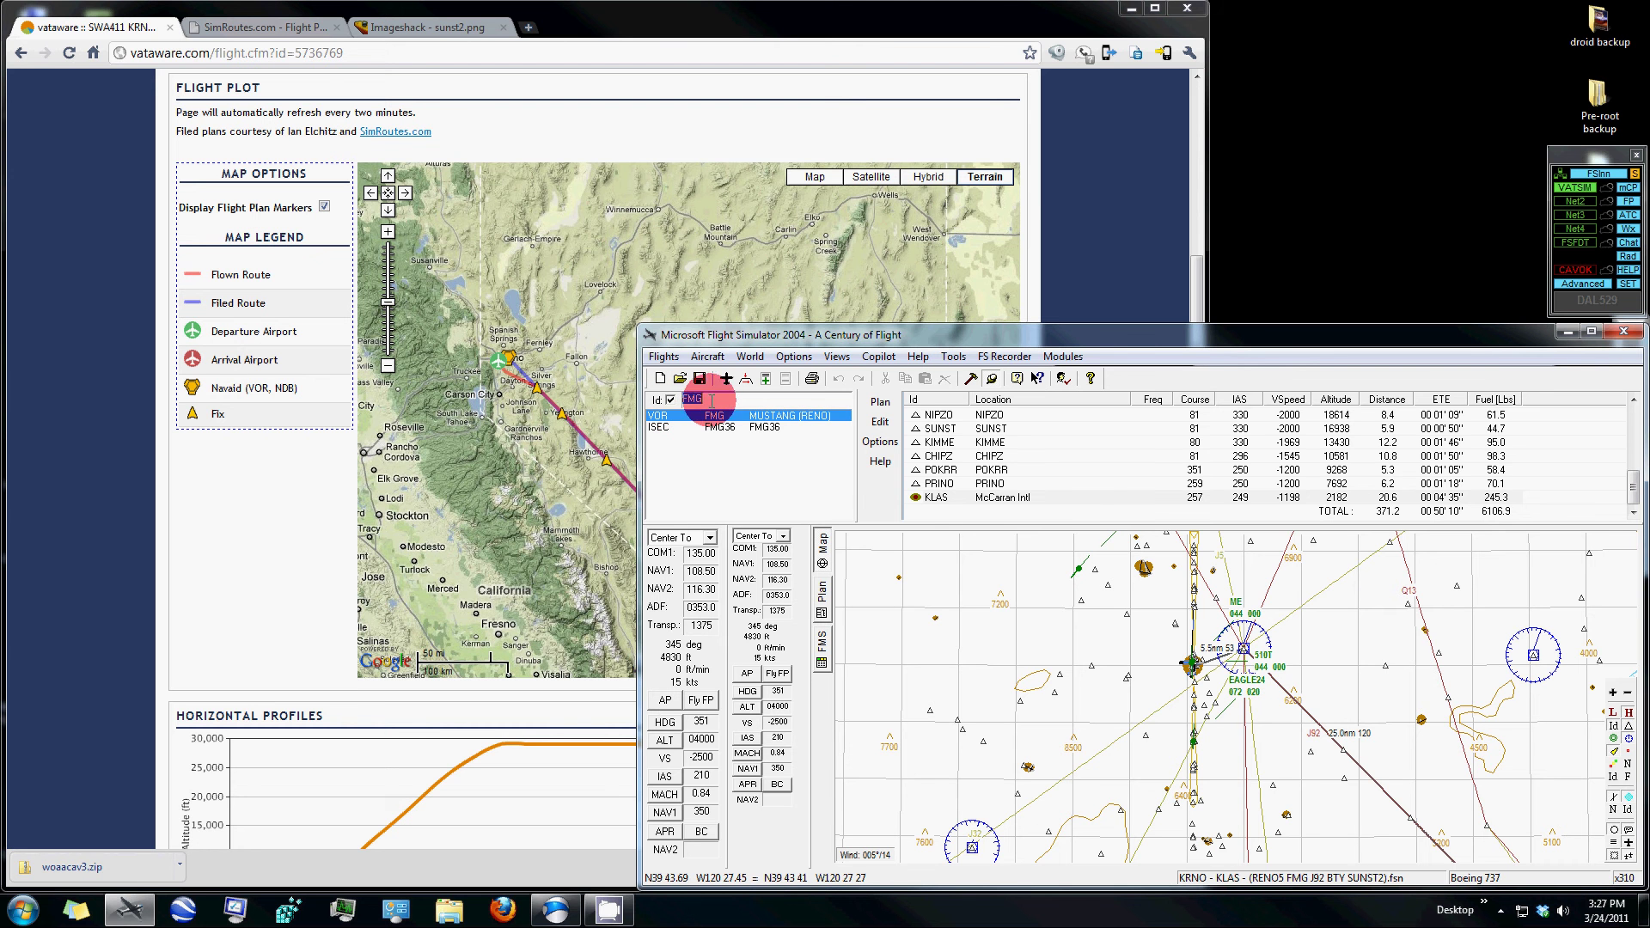
{"action": "left_click", "coordinate": [736, 417]}
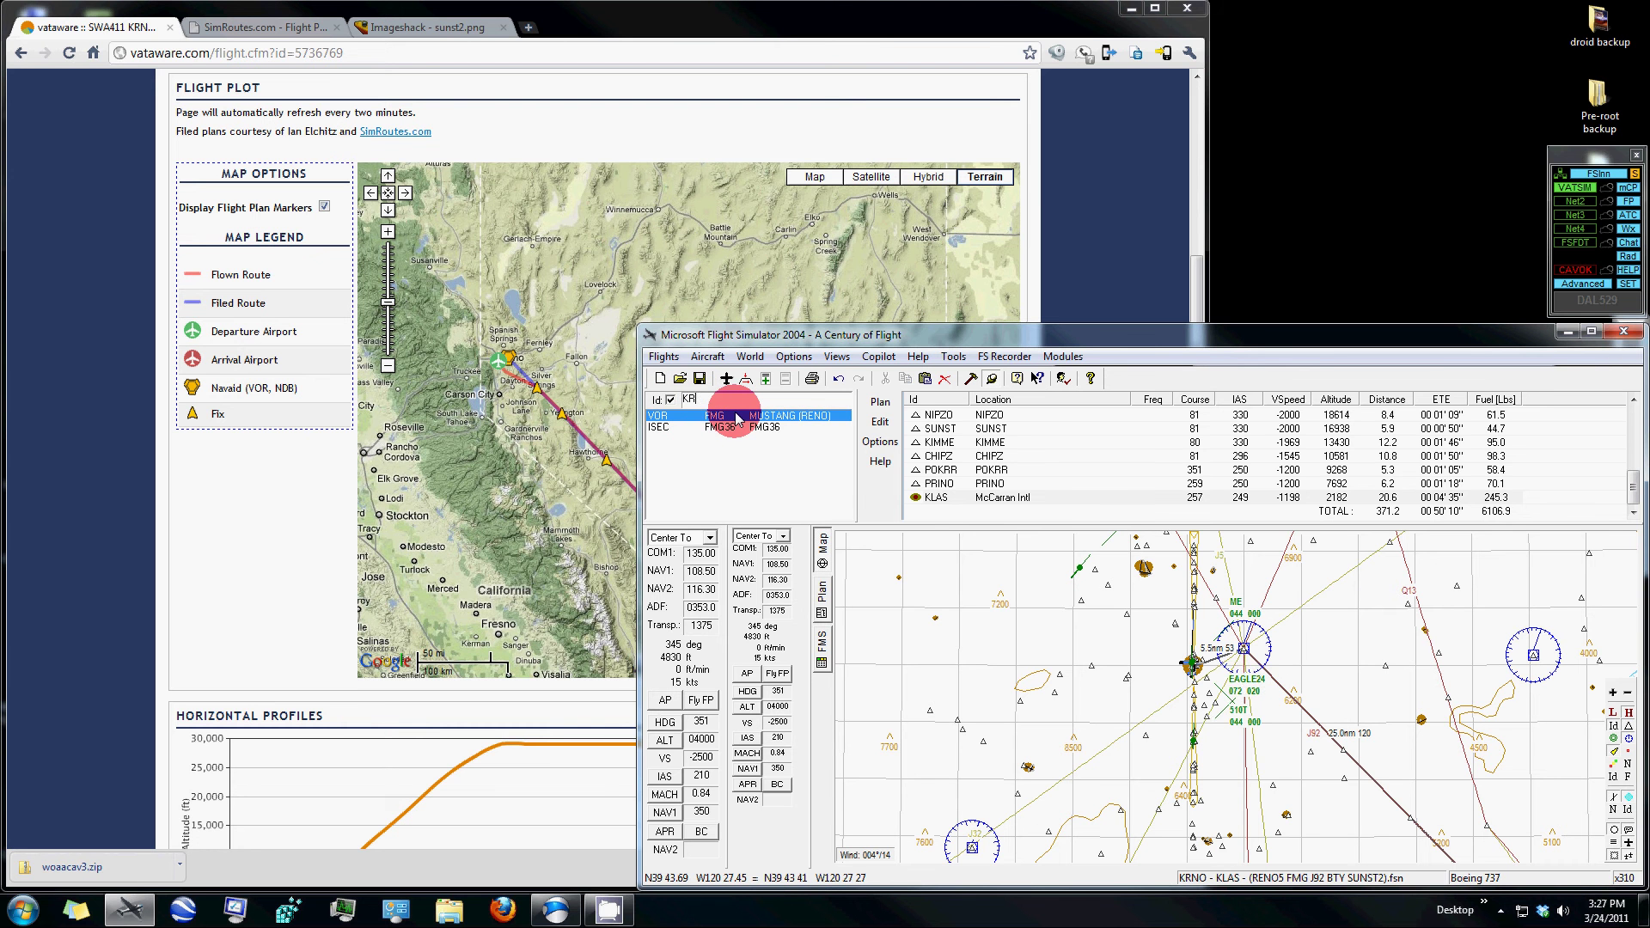
{"action": "type", "text": "KRNO"}
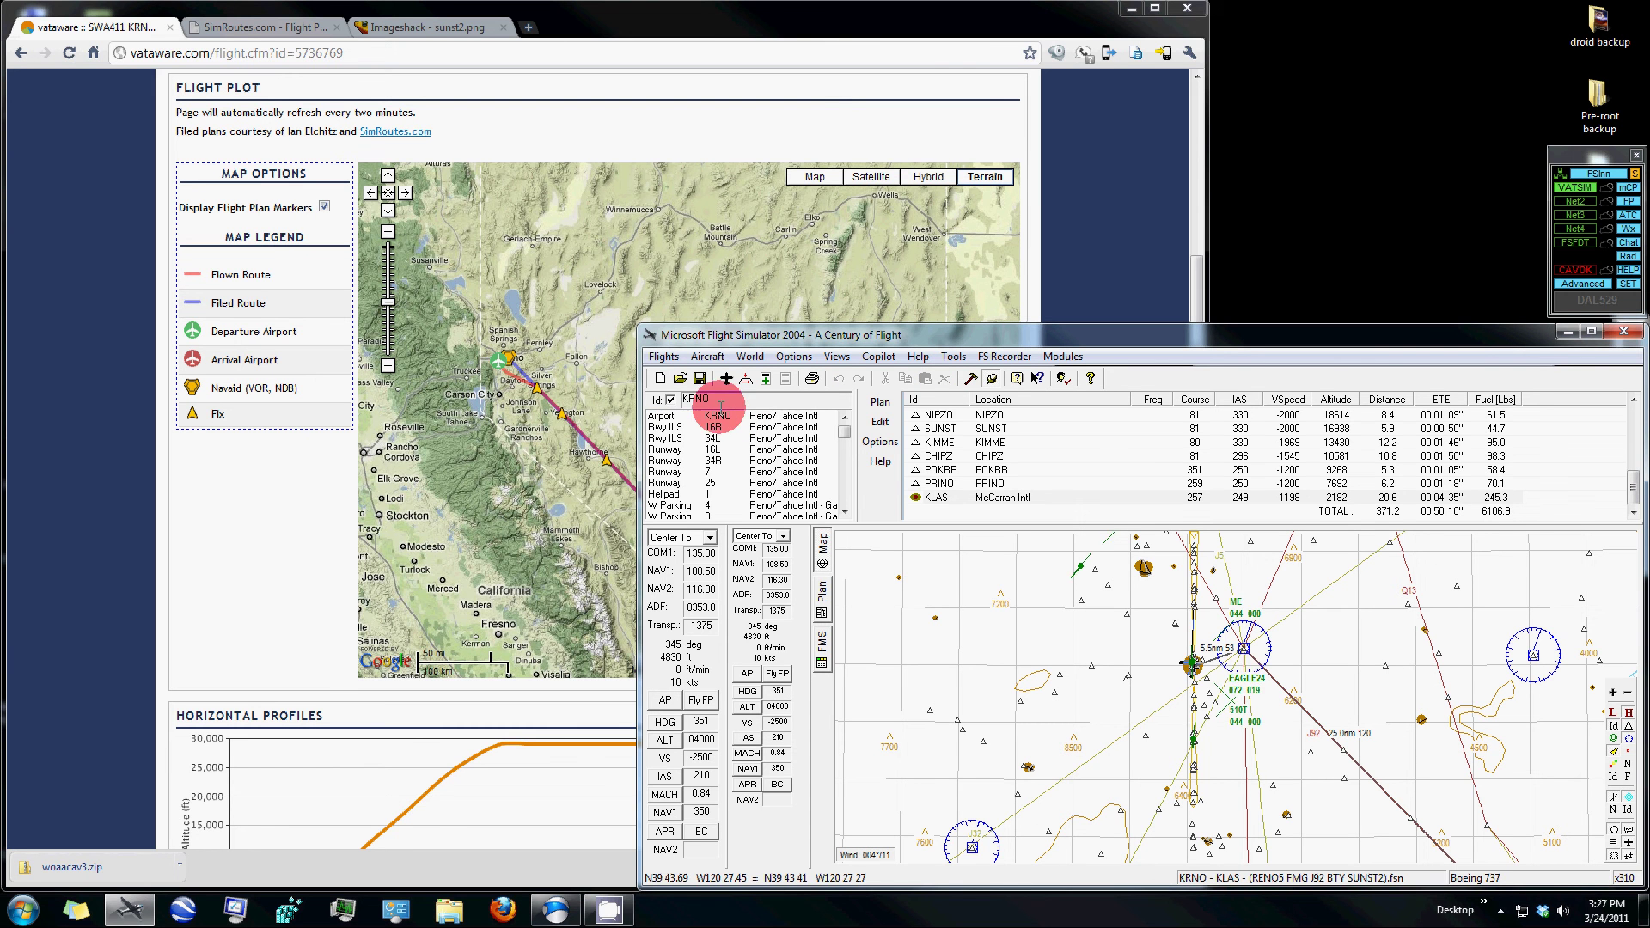
{"action": "right_click", "coordinate": [712, 419]}
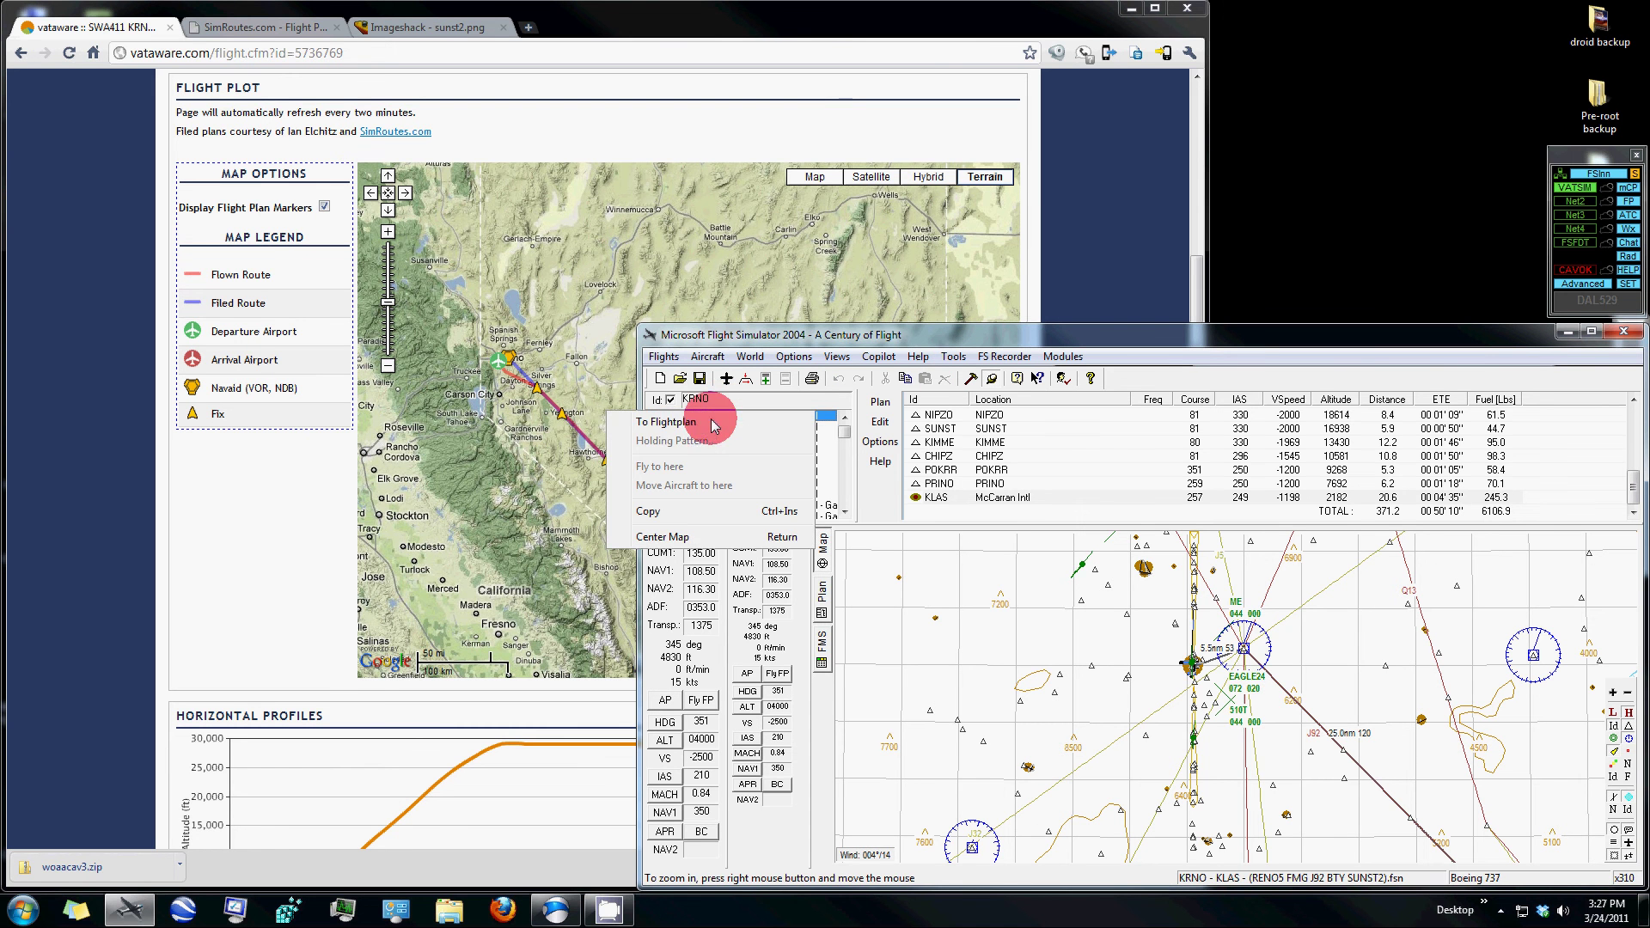
{"action": "left_click", "coordinate": [753, 337]}
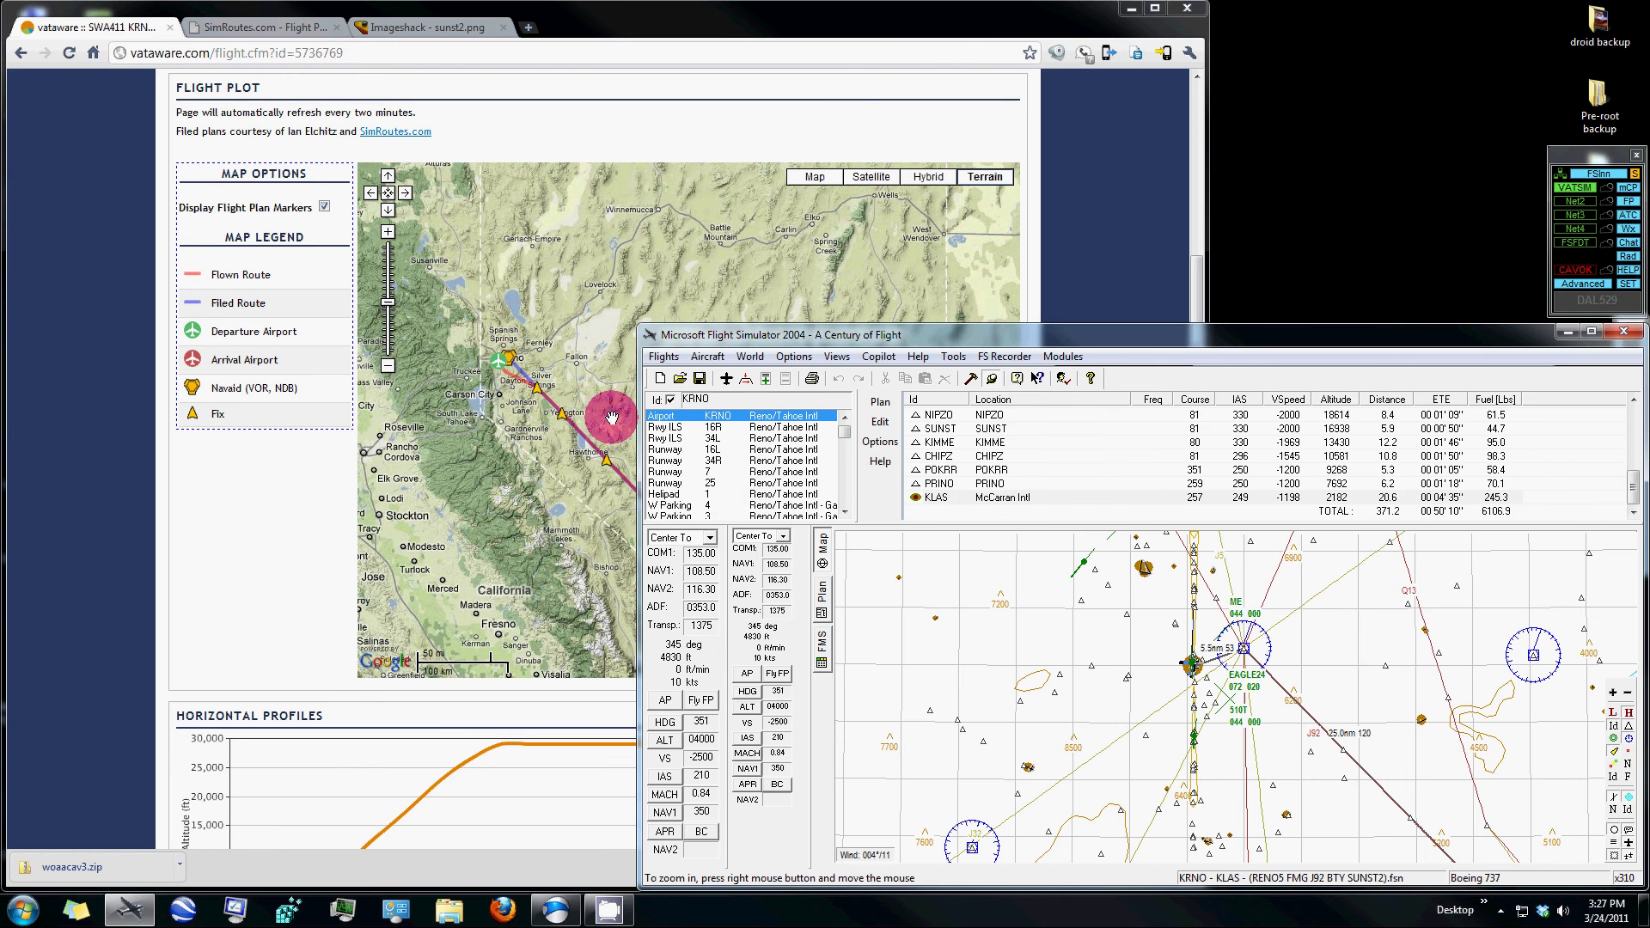
Identify the navaid beside Reno on the vataware plot, look up FMG in FSNavigator and view its flight plan options.
{"action": "left_click", "coordinate": [516, 364]}
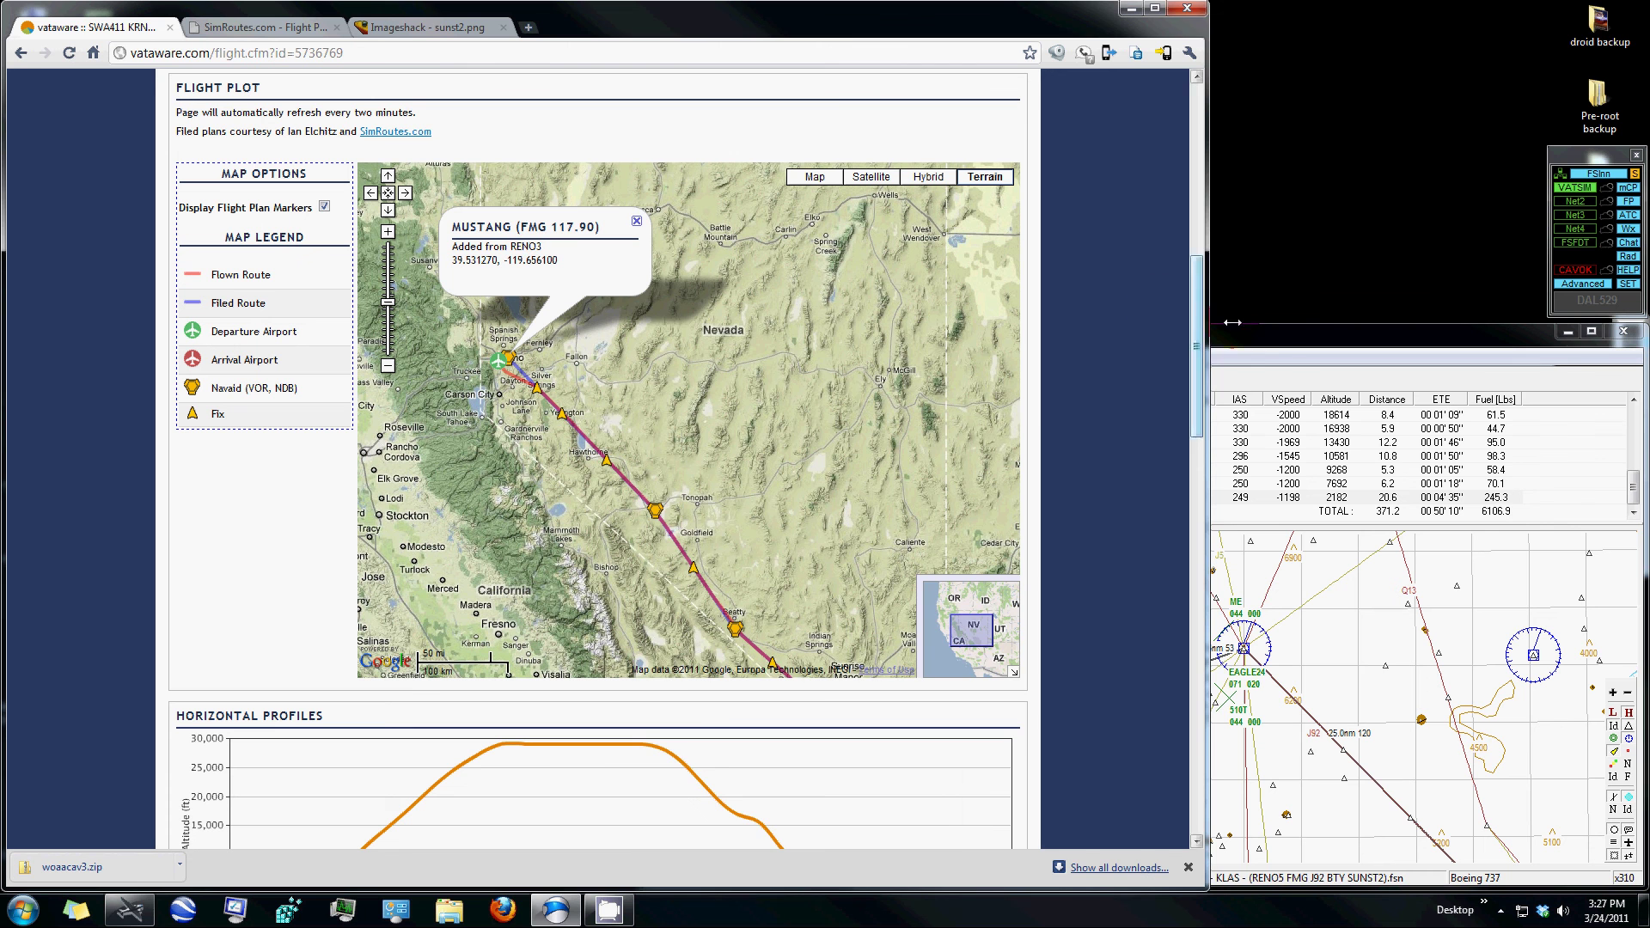
{"action": "left_click", "coordinate": [1256, 349]}
{"action": "double_click", "coordinate": [696, 399]}
{"action": "type", "text": "FMG"}
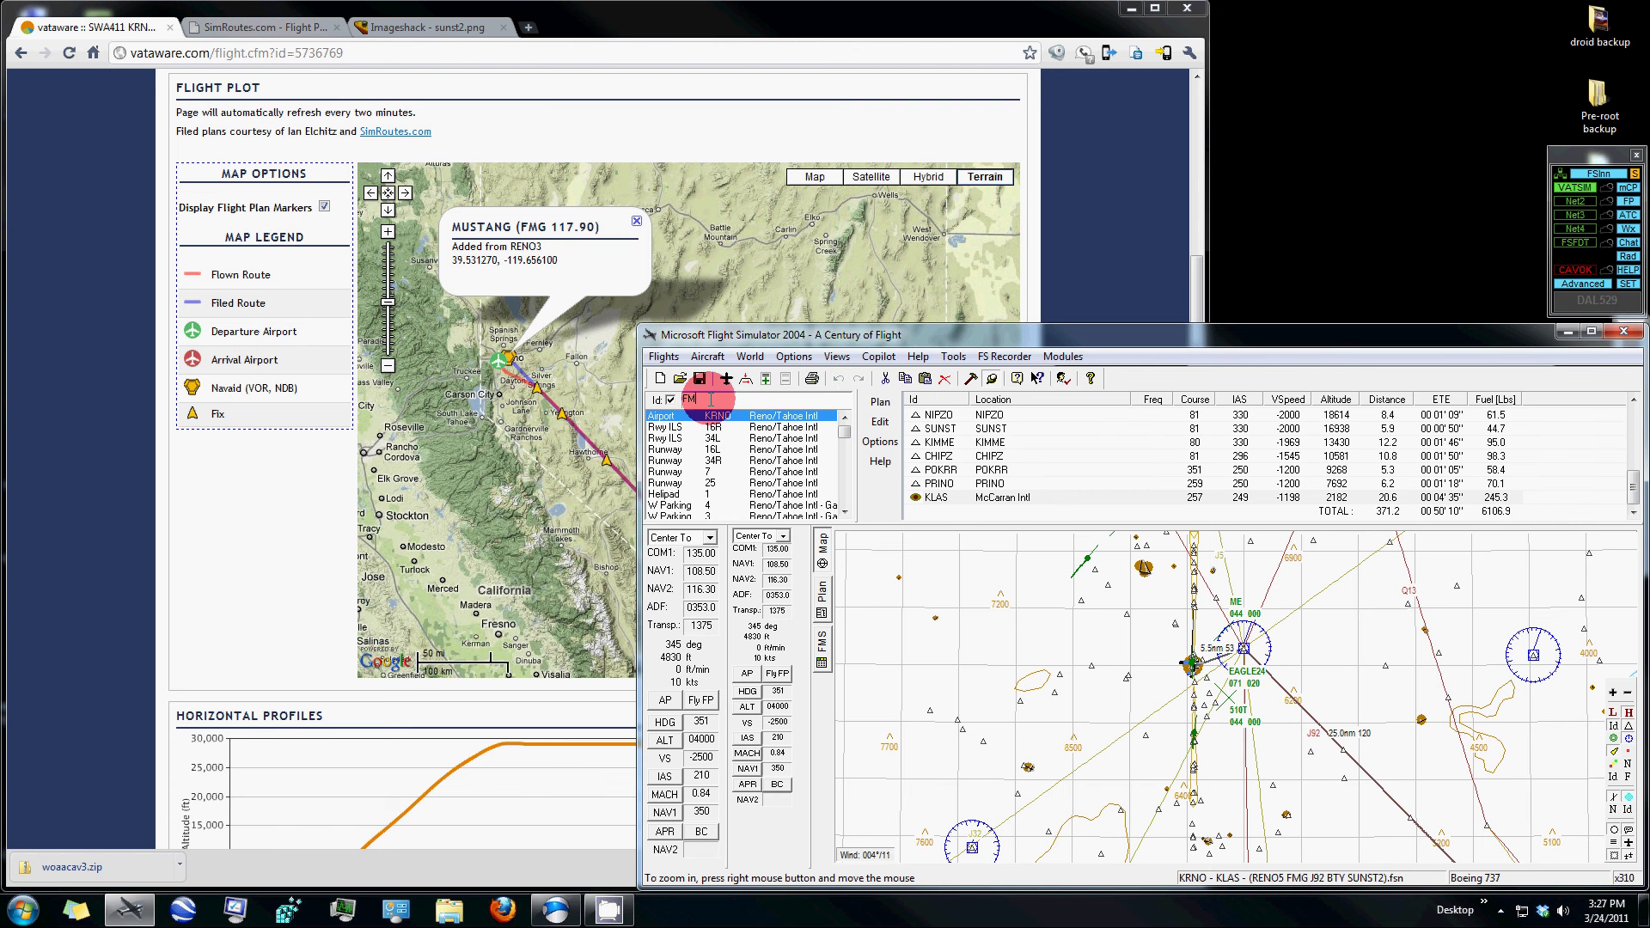
{"action": "right_click", "coordinate": [713, 416]}
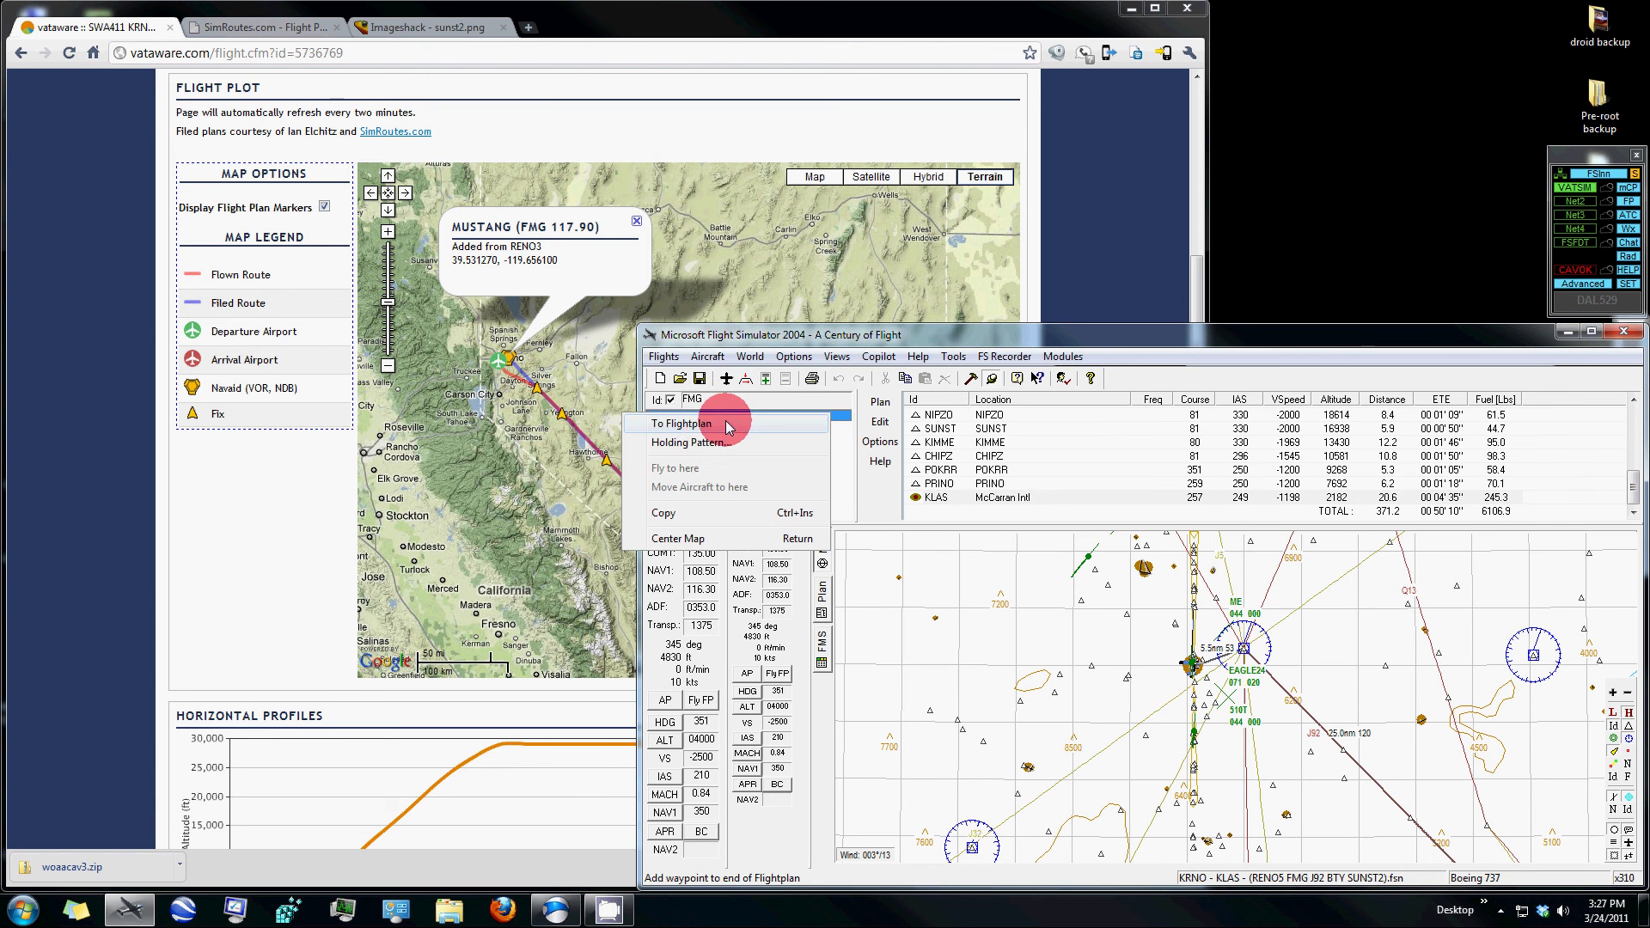
{"action": "left_click", "coordinate": [715, 424]}
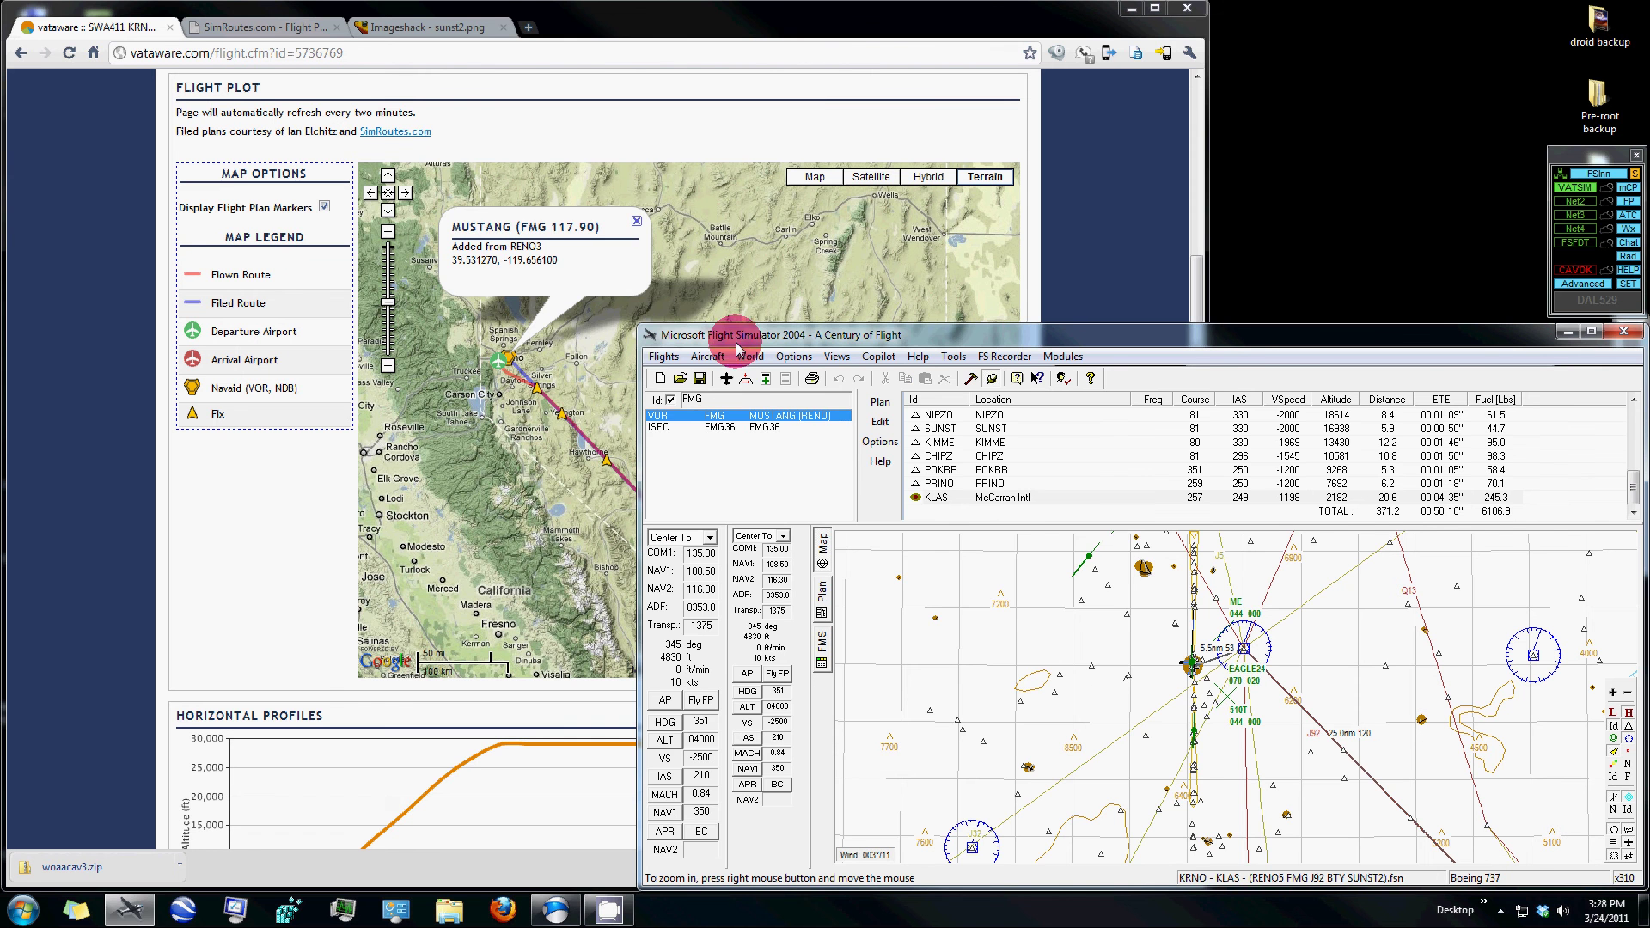
Identify the first fix after FMG on the vataware plot, look up RYANN in FSNavigator and select KLAS in the plan.
{"action": "left_click", "coordinate": [636, 221]}
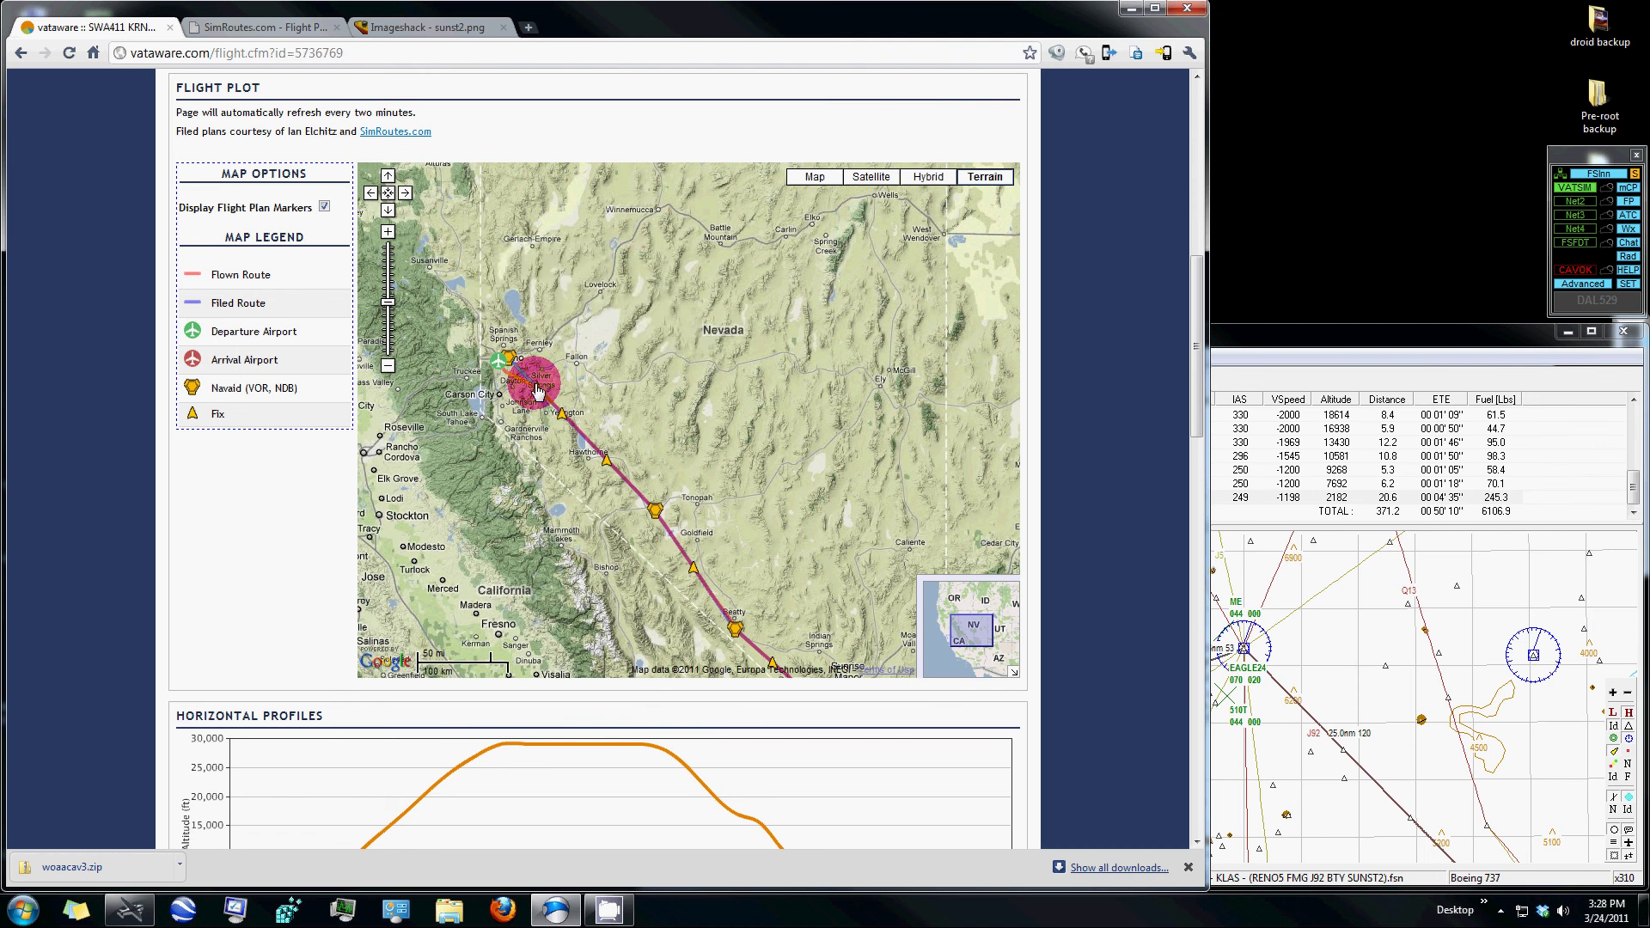
{"action": "left_click", "coordinate": [538, 387]}
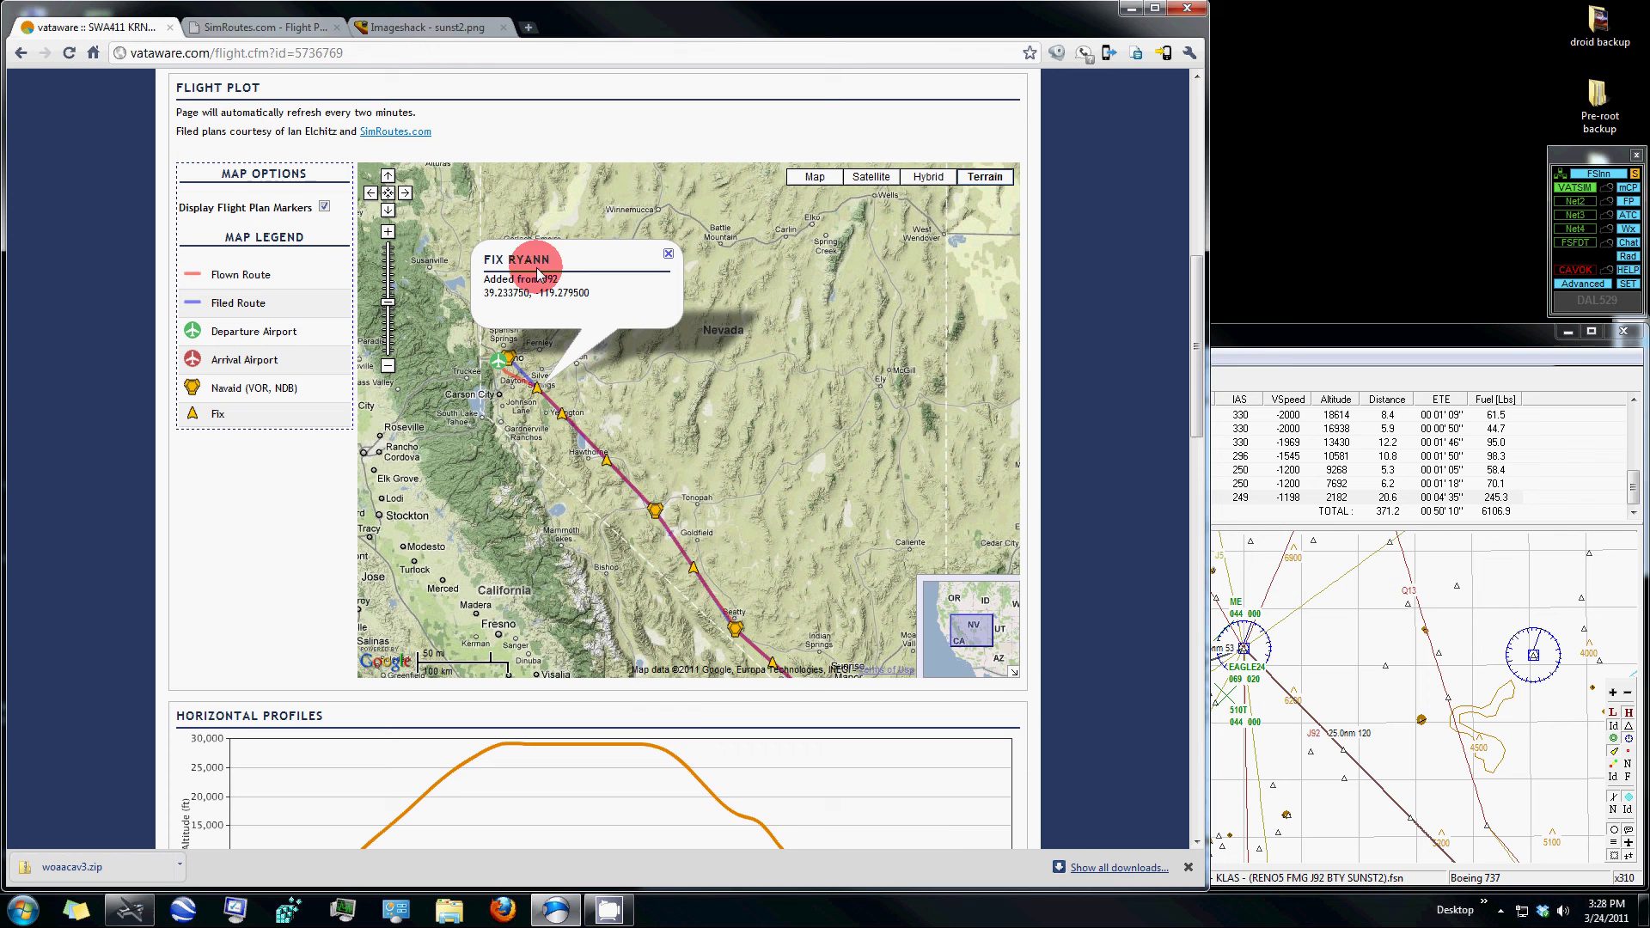
{"action": "left_click", "coordinate": [1277, 358]}
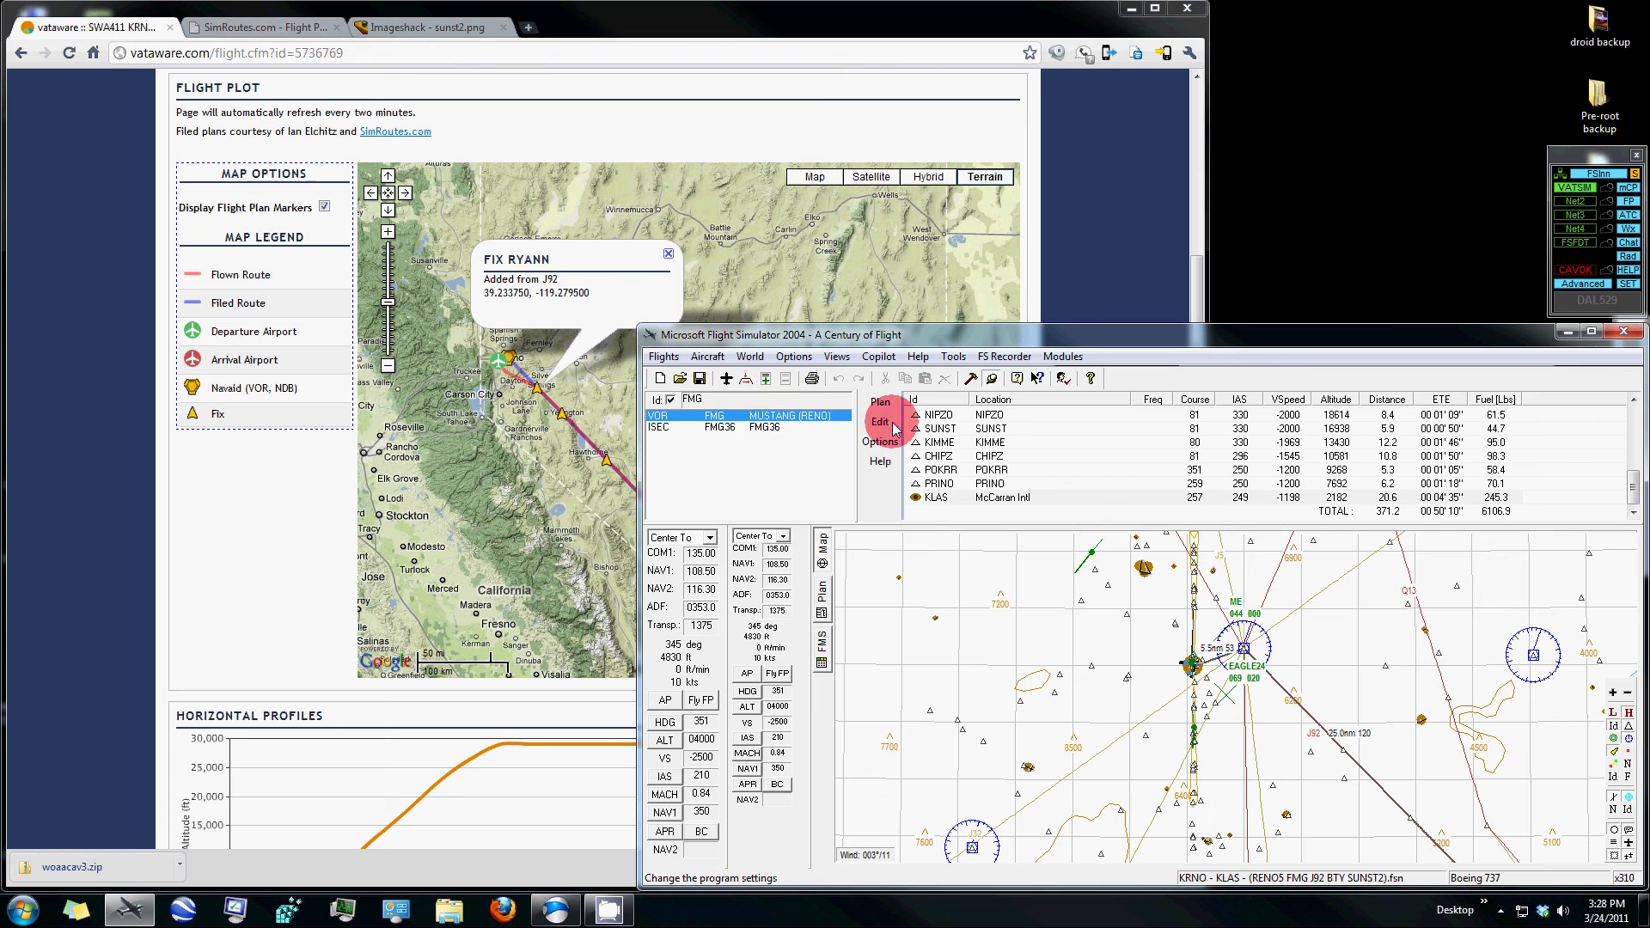
{"action": "double_click", "coordinate": [739, 399]}
{"action": "type", "text": "RYANN"}
{"action": "key", "text": "Return"}
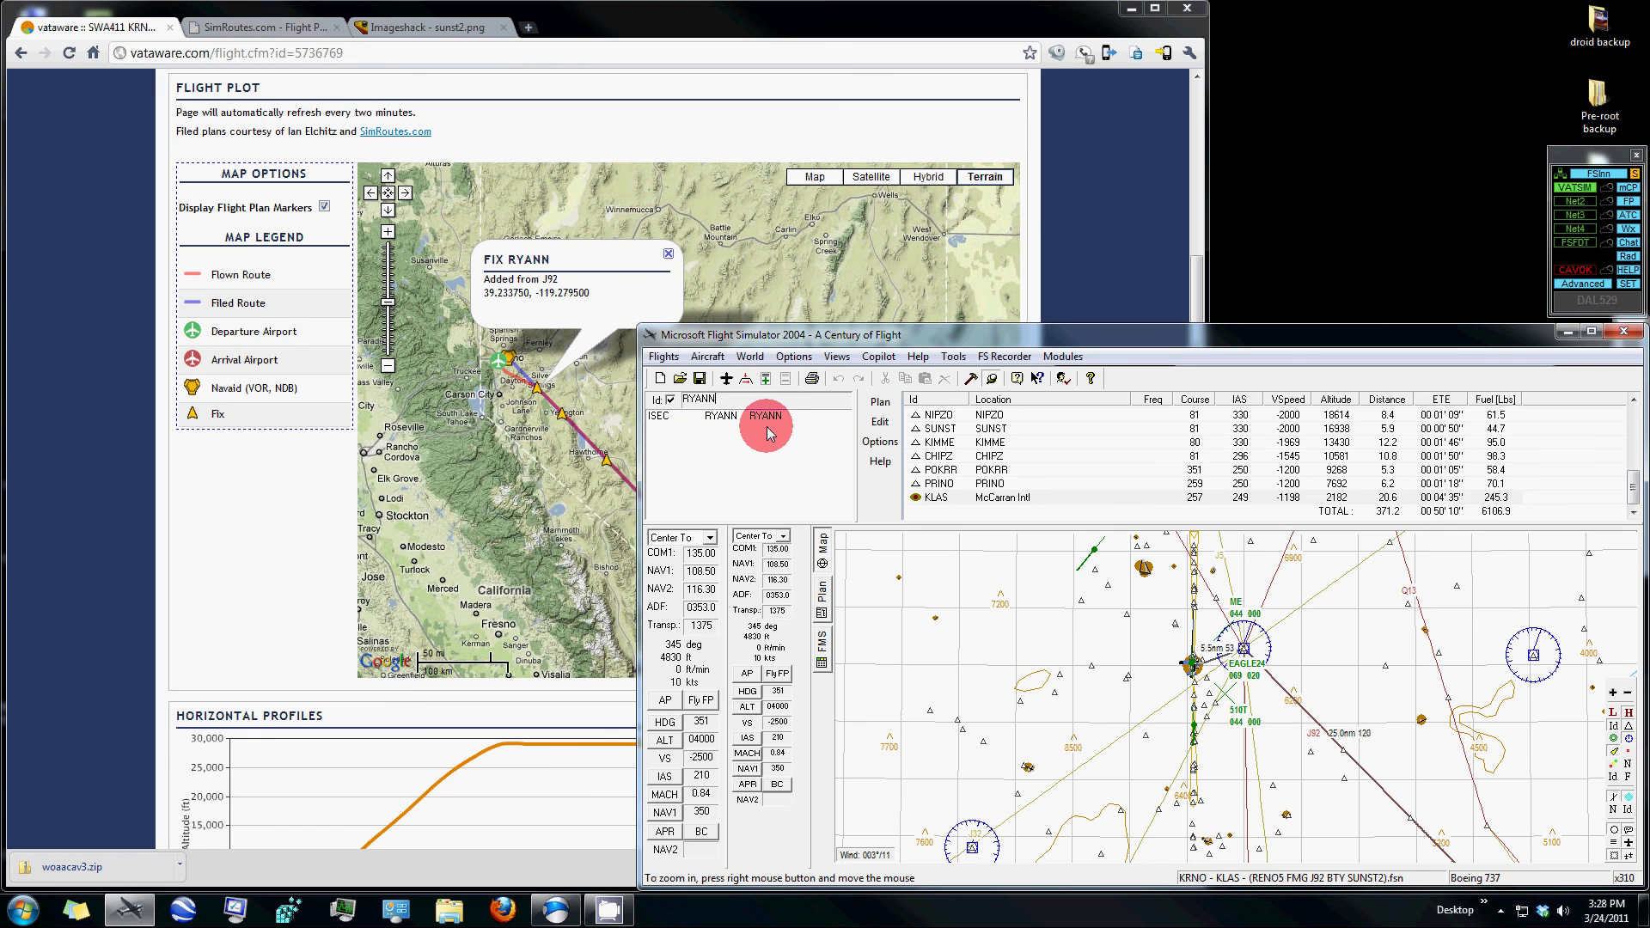
{"action": "left_click", "coordinate": [936, 497]}
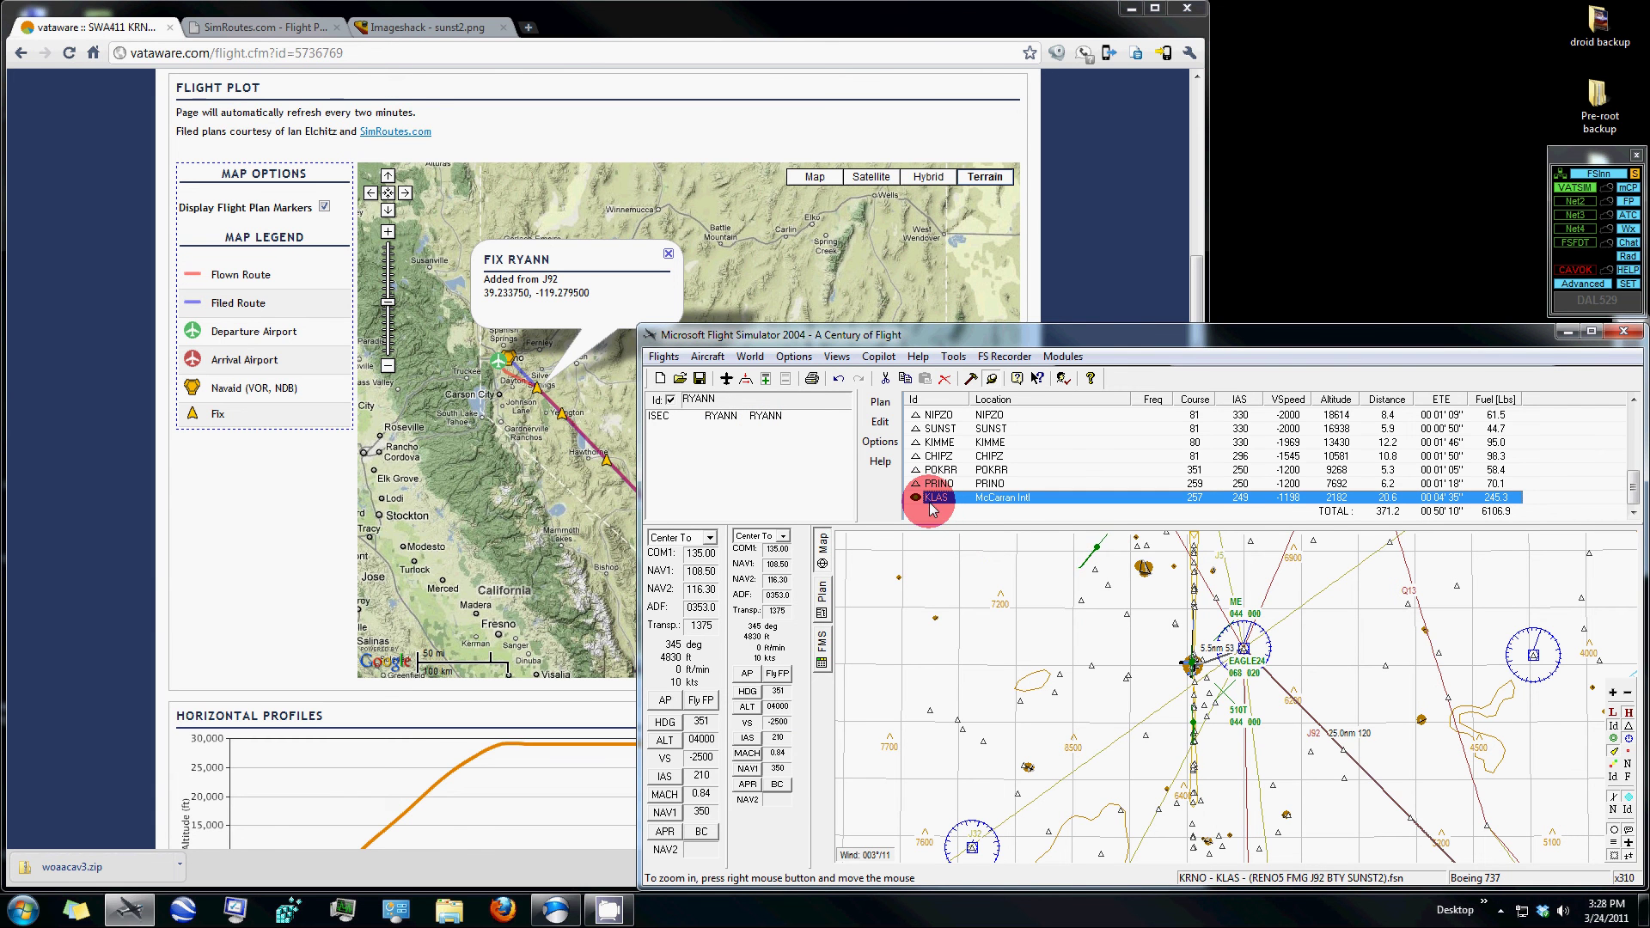
Close the RYANN details on the vataware plot and save the KRNO - KLAS flight plan in FSNavigator.
{"action": "left_click", "coordinate": [668, 254]}
{"action": "left_click", "coordinate": [1266, 337]}
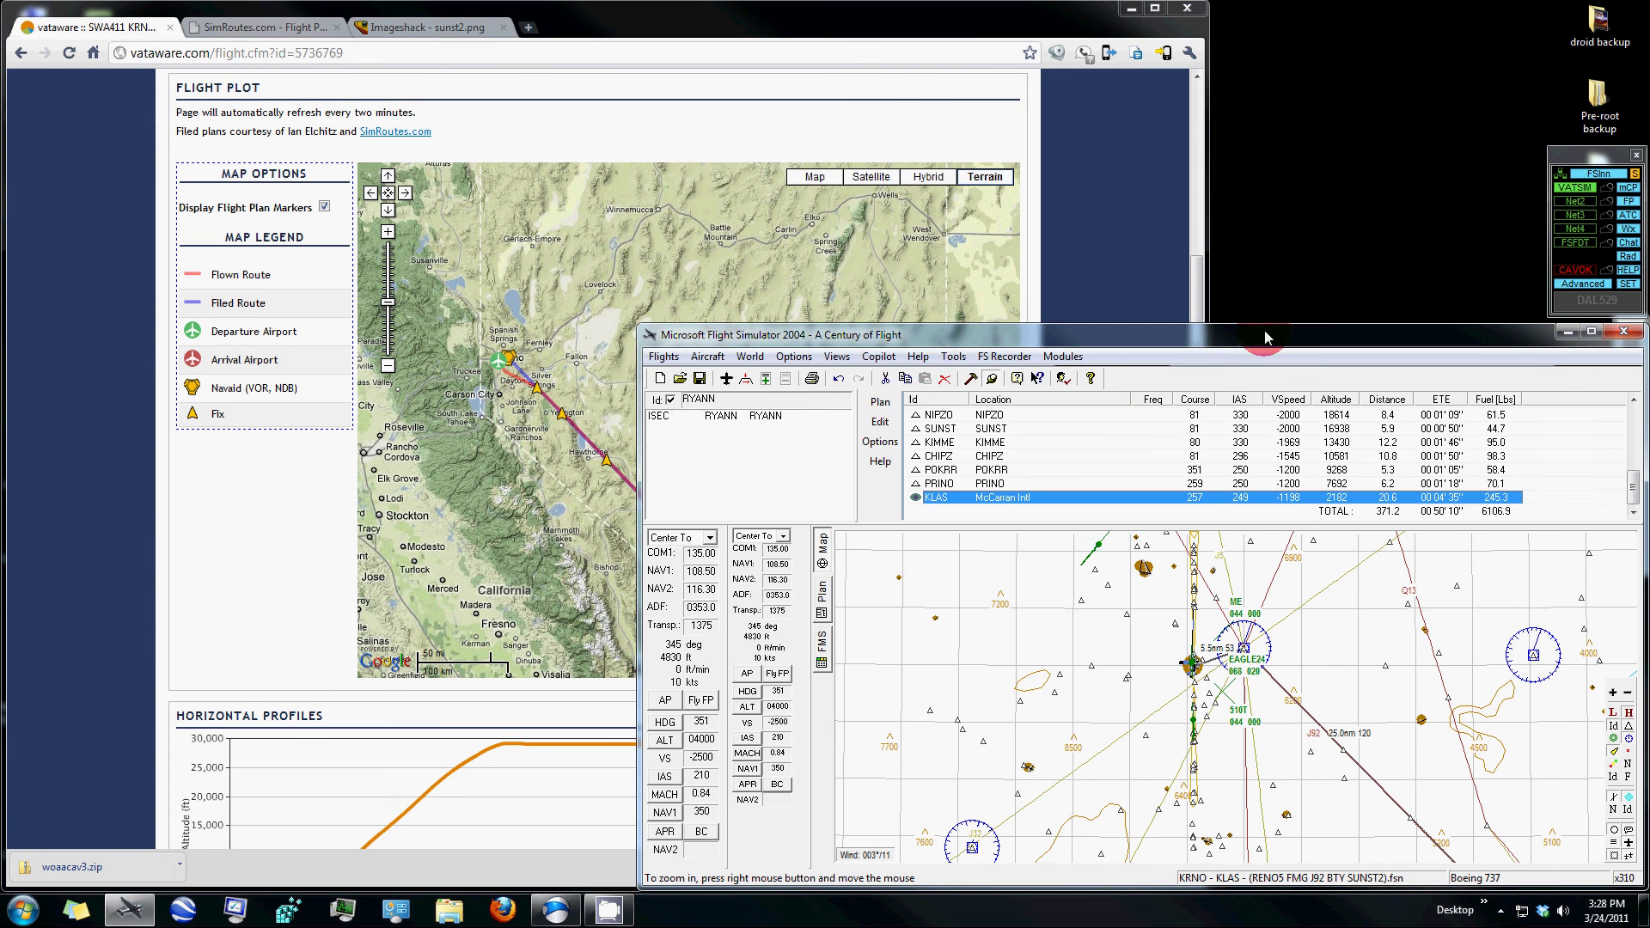
{"action": "left_click", "coordinate": [893, 408]}
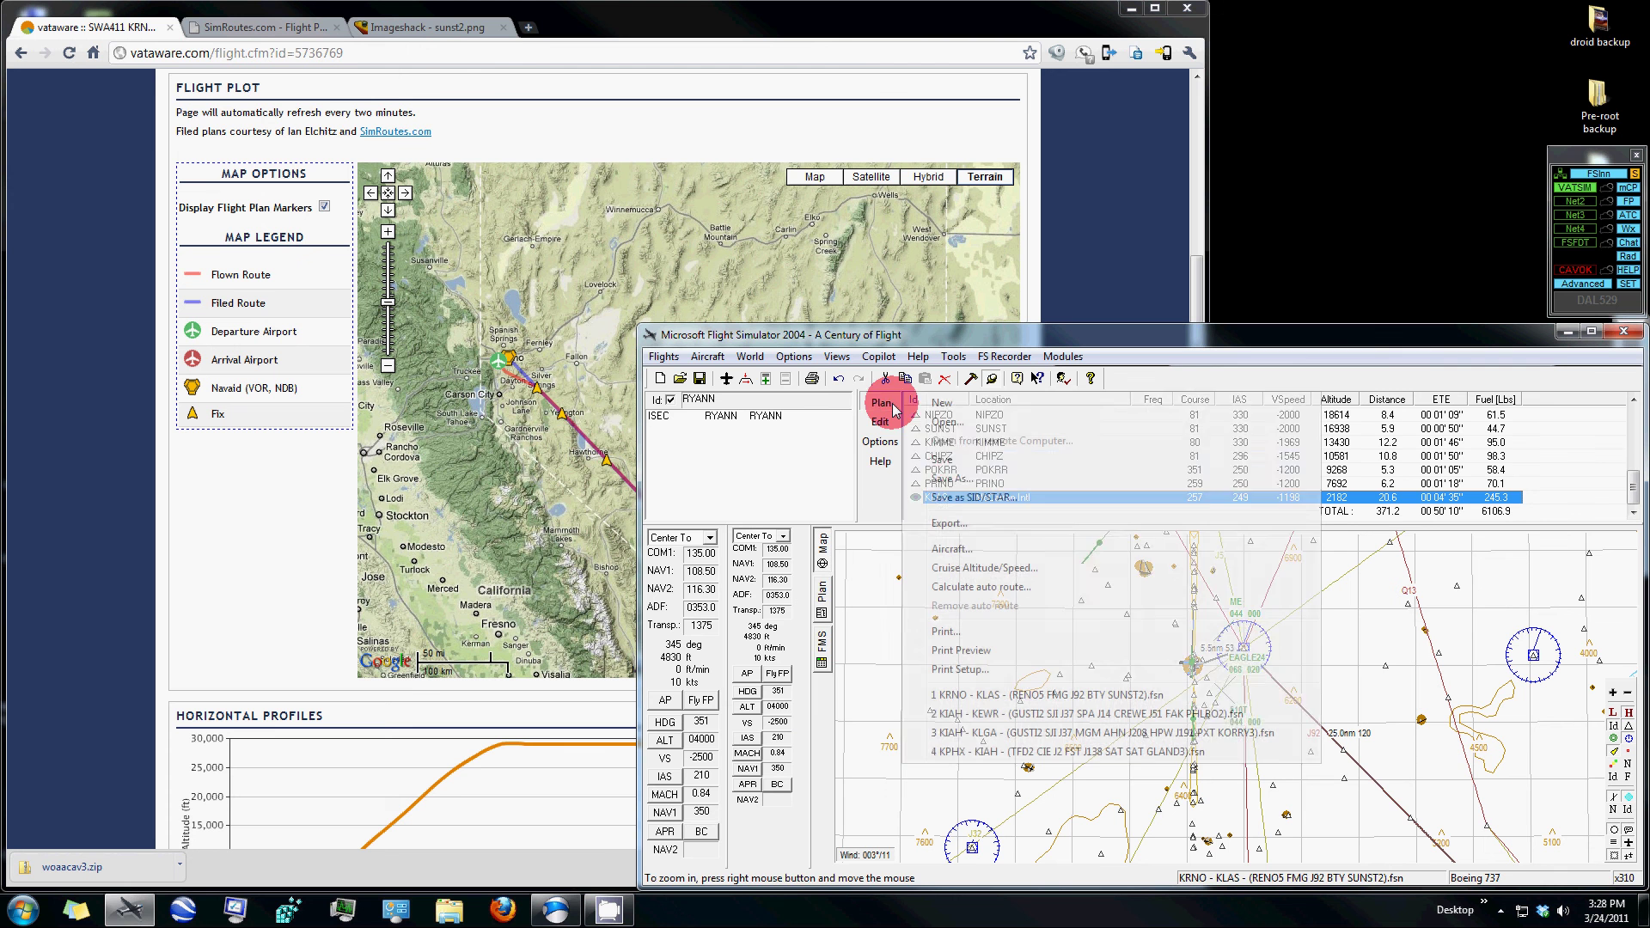
{"action": "left_click", "coordinate": [962, 462]}
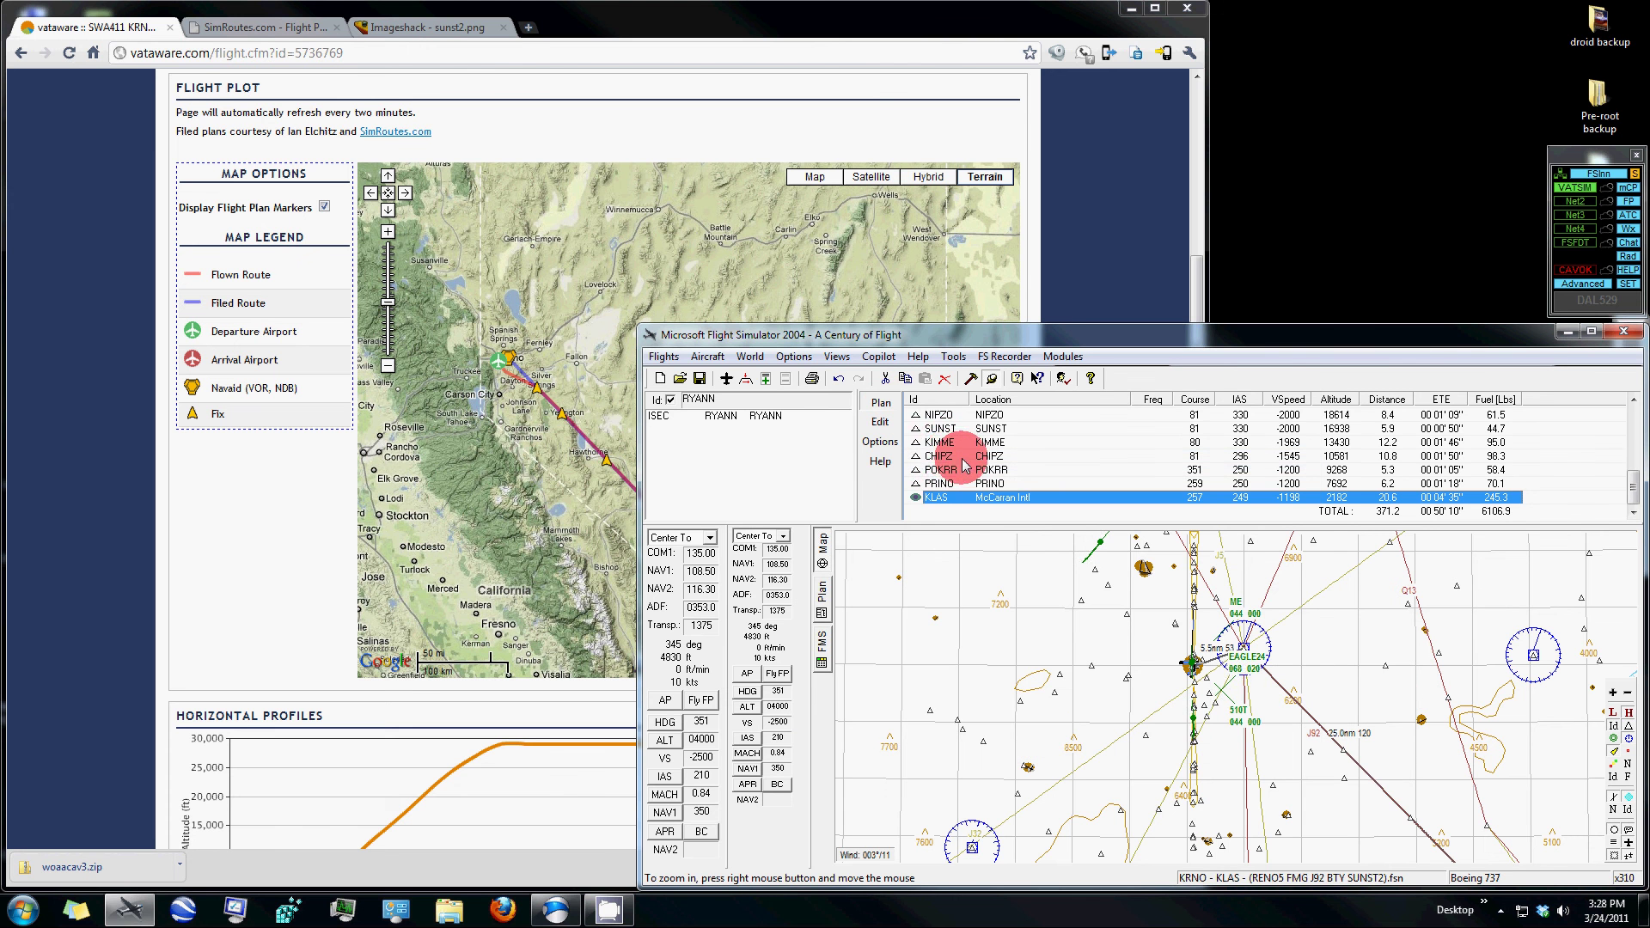
Review the file name KRNO - KLAS - (RENO5 FMG J92 BTY SUNST2).fsn in the Save As dialog and cancel it.
{"action": "left_click", "coordinate": [866, 408]}
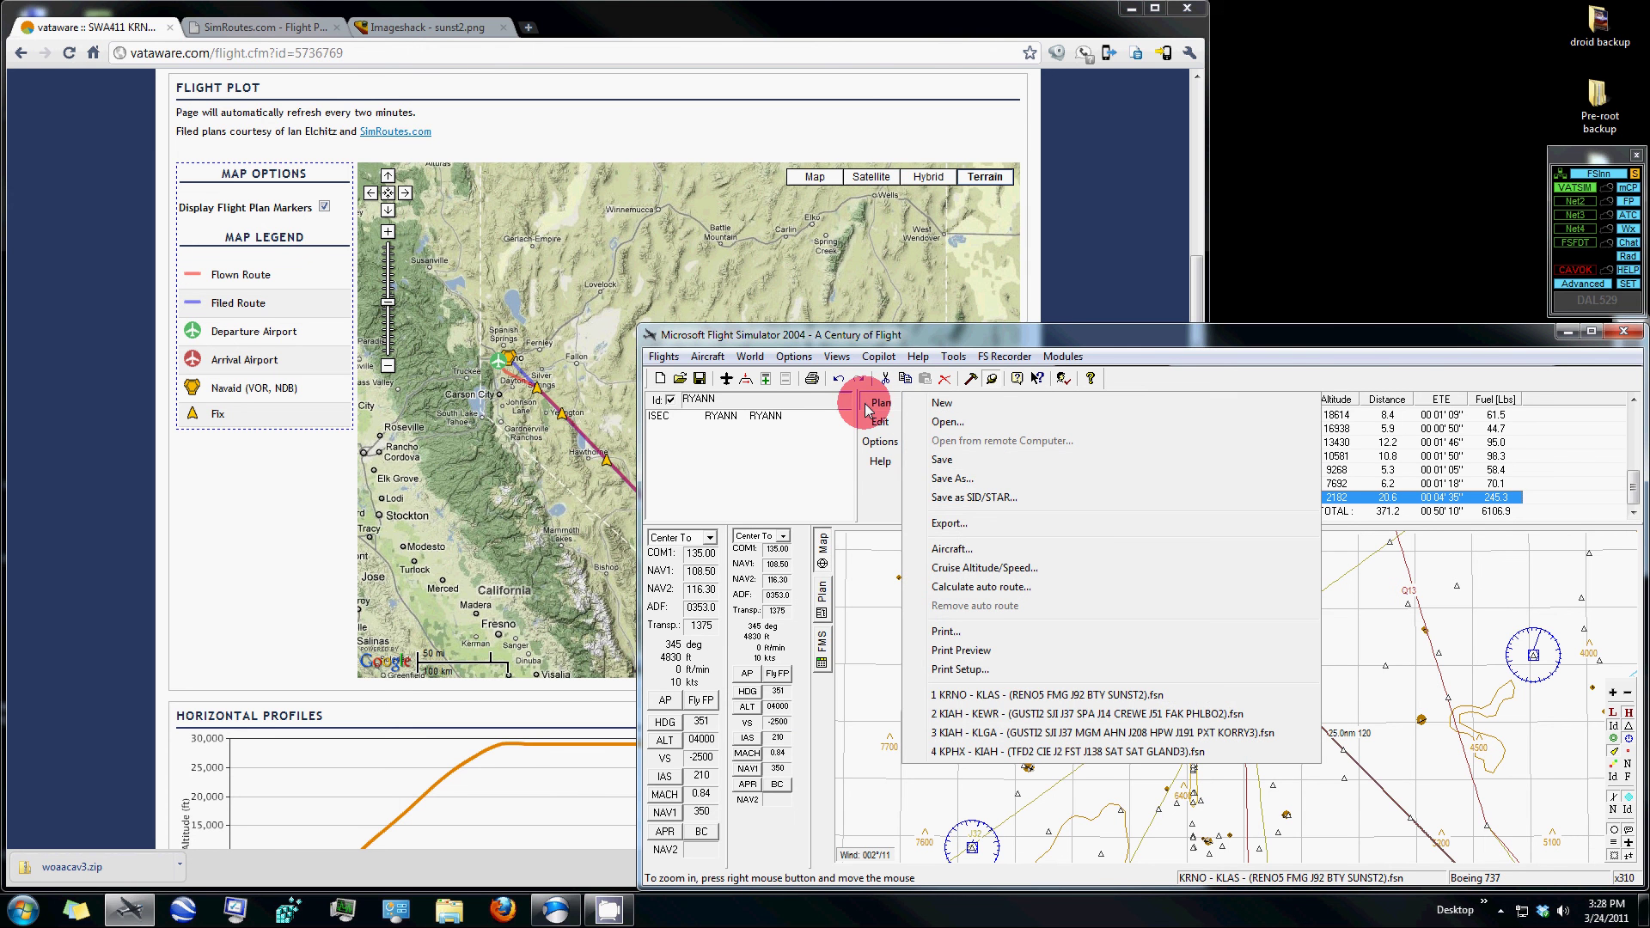
{"action": "left_click", "coordinate": [921, 461]}
{"action": "left_click", "coordinate": [945, 717]}
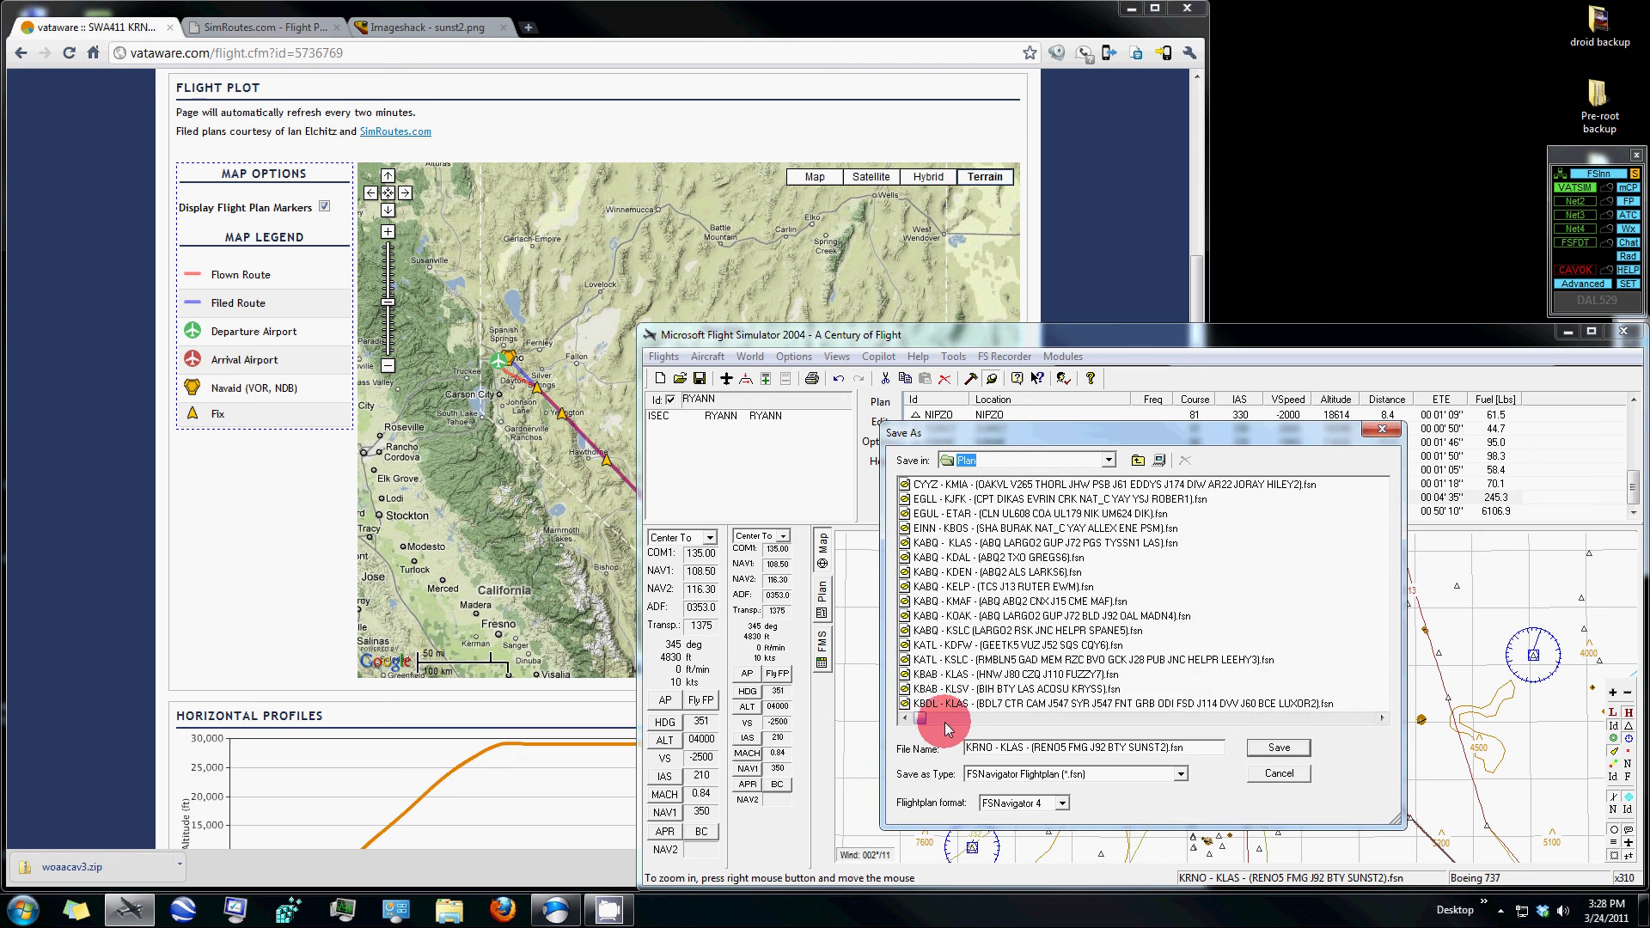
{"action": "left_click", "coordinate": [1012, 746]}
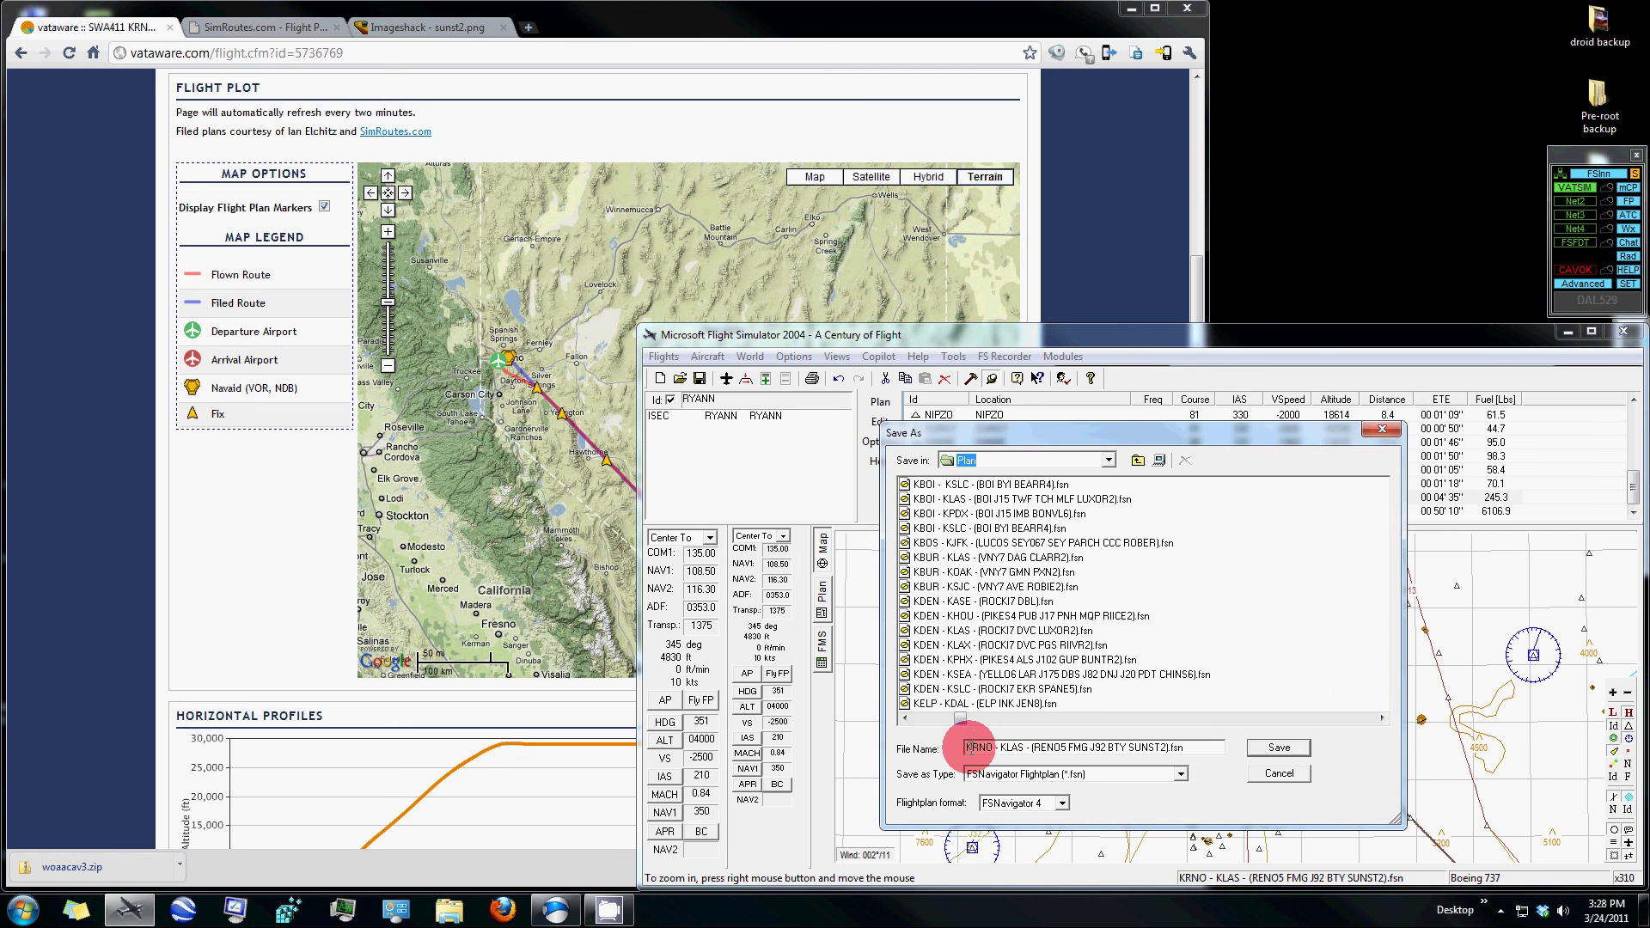
{"action": "left_click_drag", "start_coordinate": [966, 747], "coordinate": [1162, 748]}
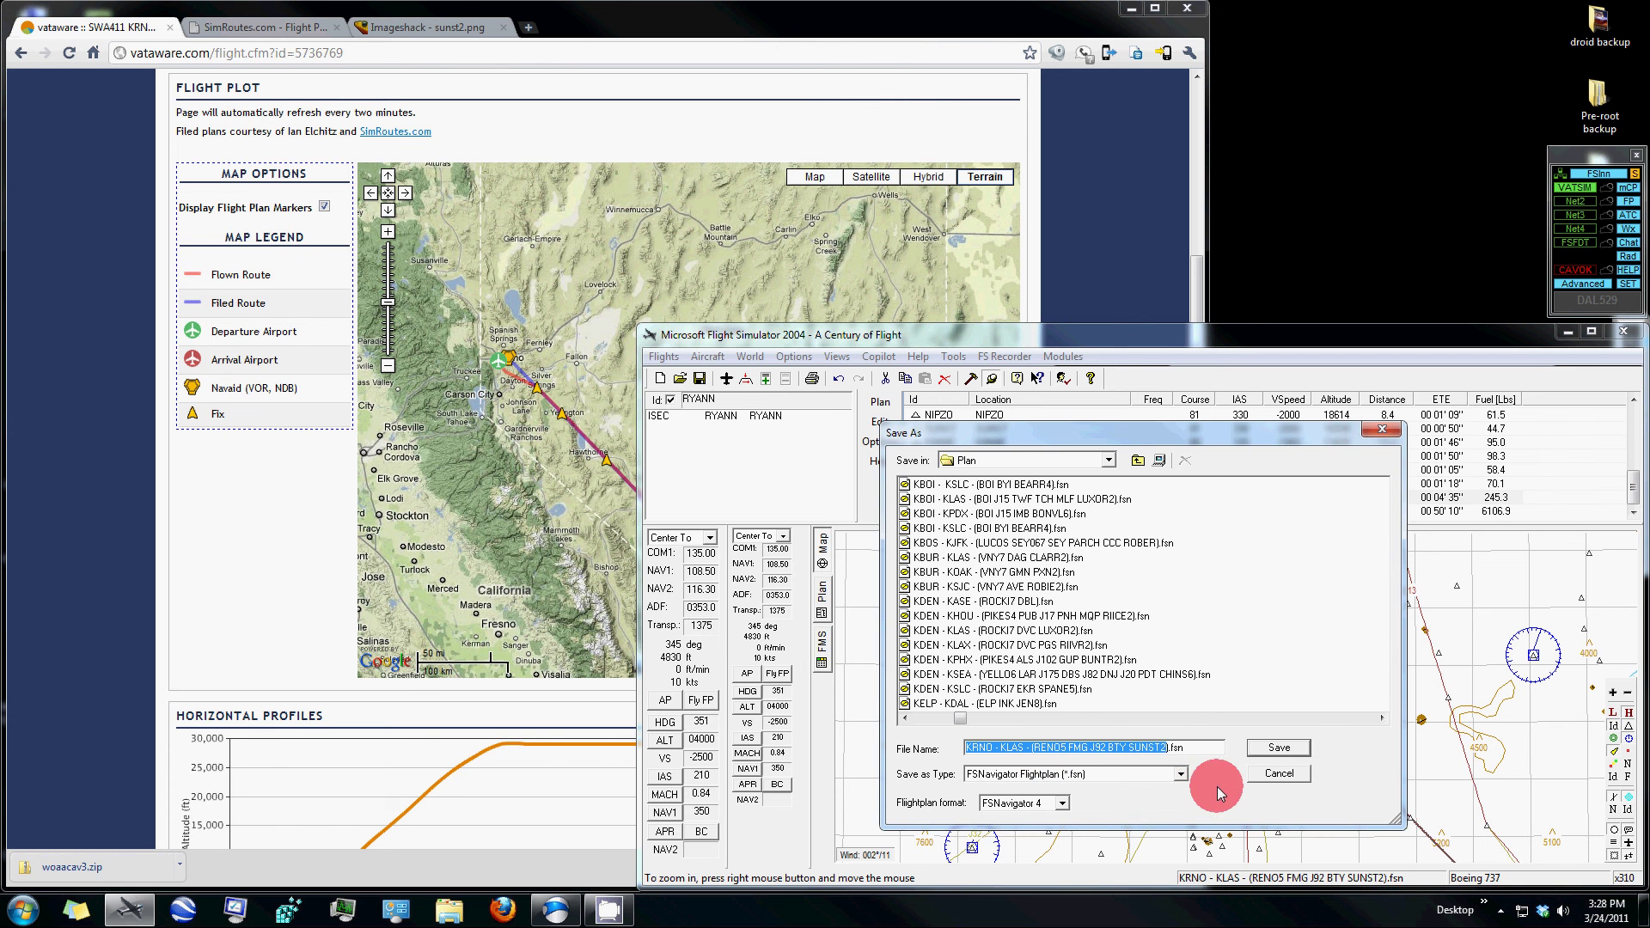
{"action": "left_click", "coordinate": [1277, 776]}
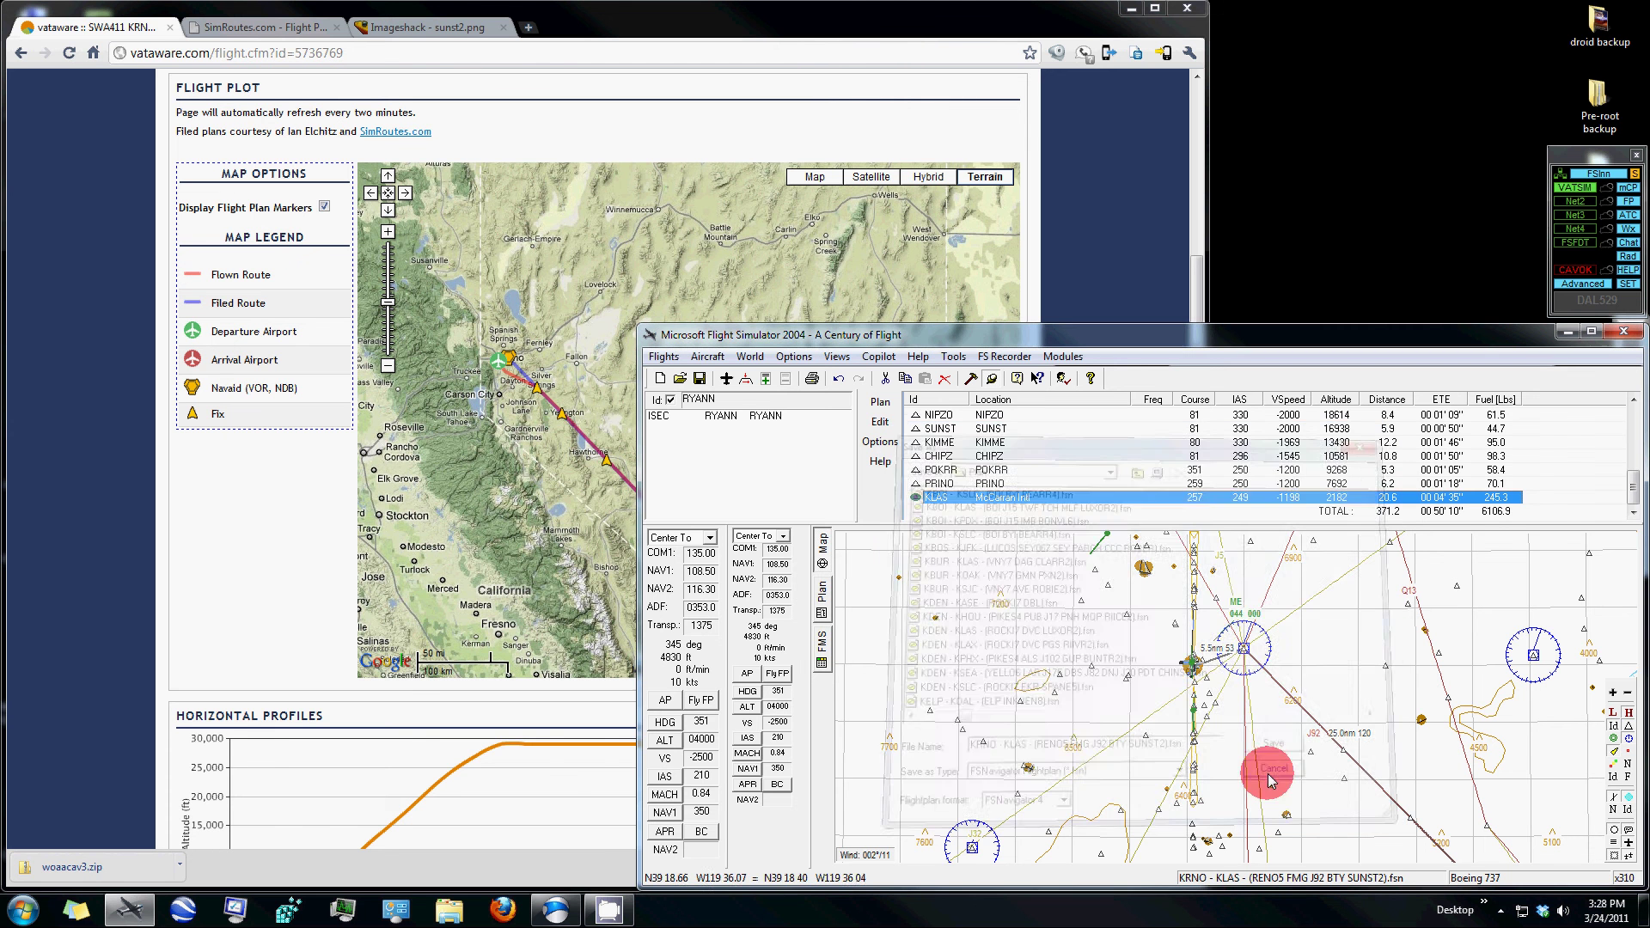
Export the KRNO - KLAS flight plan in the FS2004 format.
{"action": "left_click", "coordinate": [880, 403]}
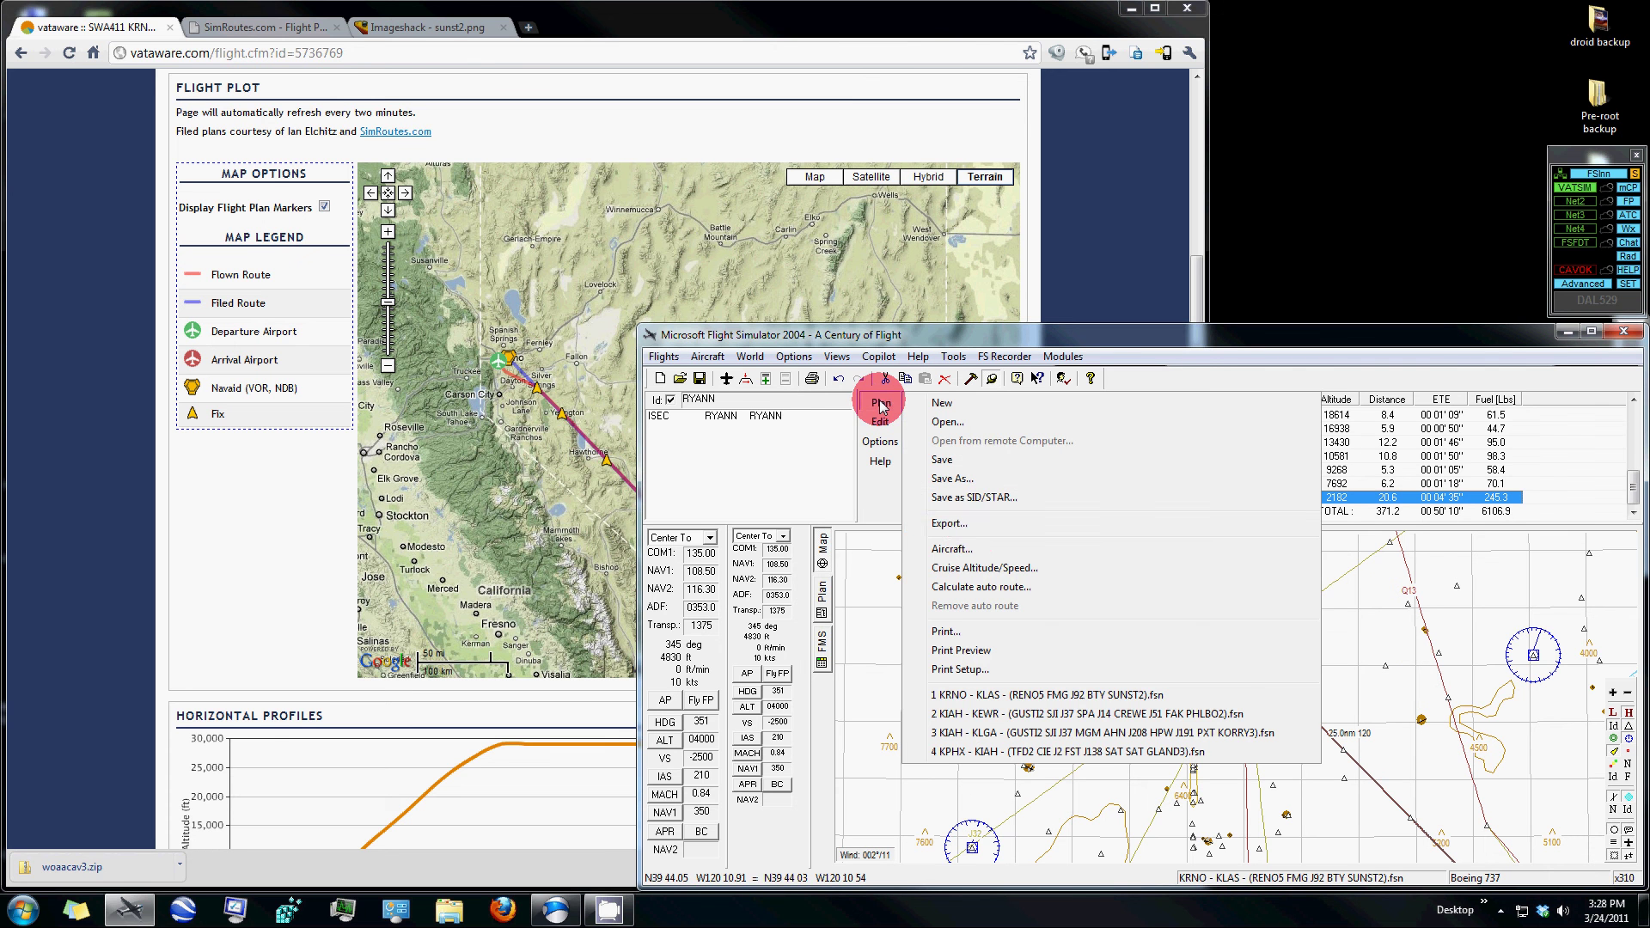
{"action": "left_click", "coordinate": [975, 528]}
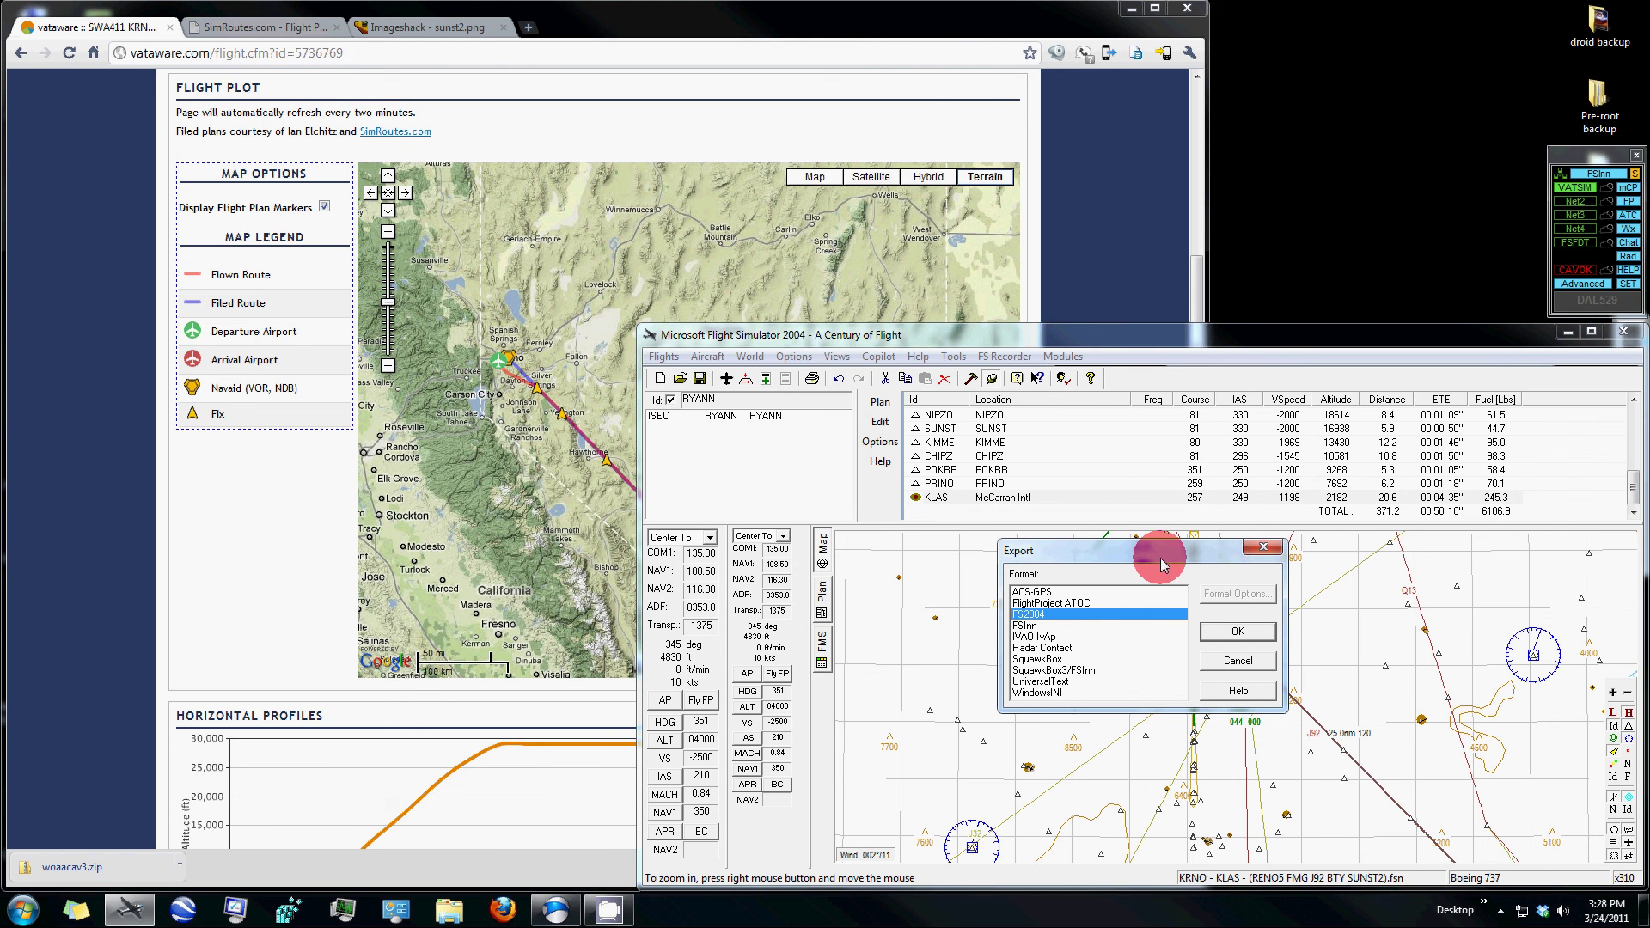
{"action": "left_click", "coordinate": [1239, 634]}
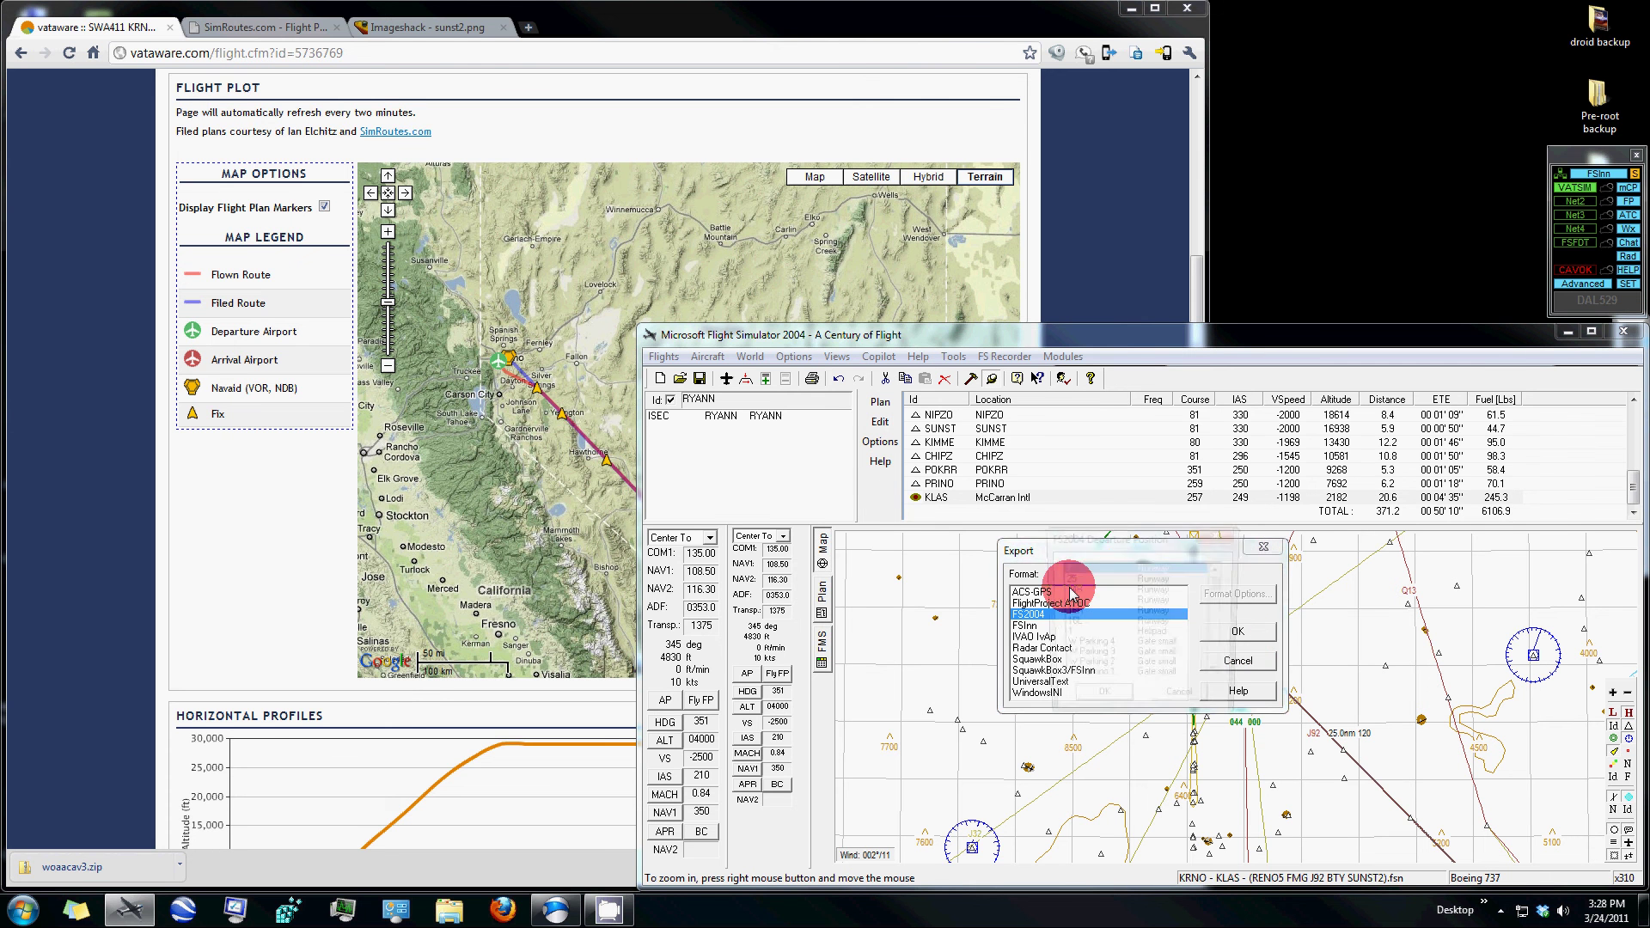
{"action": "left_click", "coordinate": [1105, 704]}
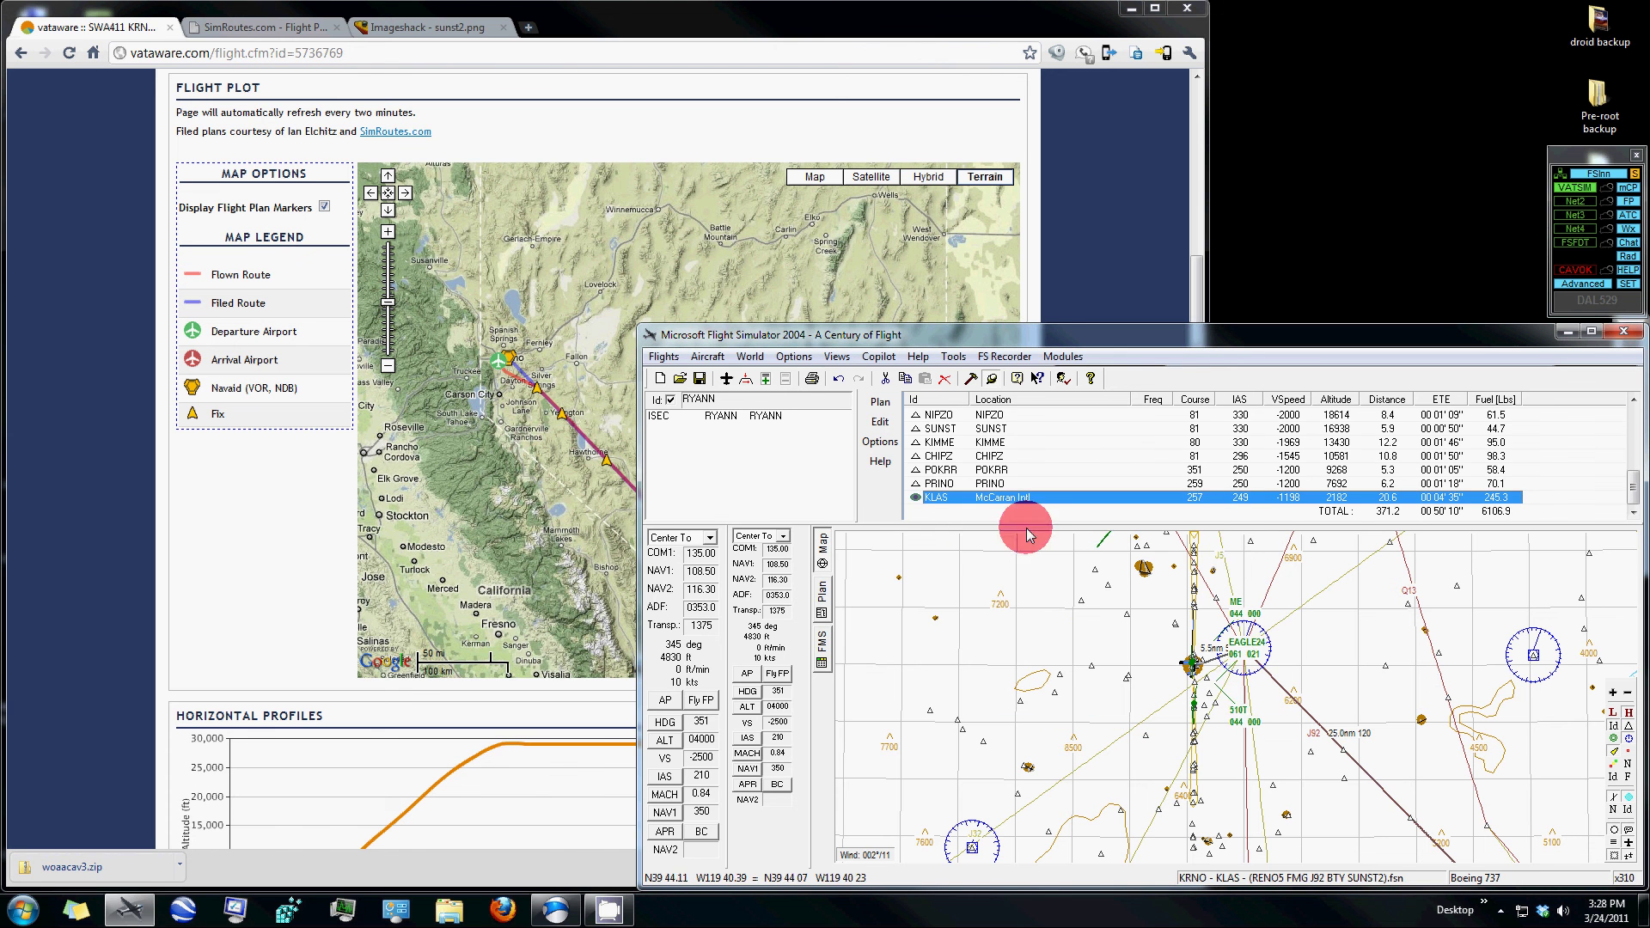
Follow the filed route to Las Vegas on the vataware plot and compare it with the SimRoutes navigation log.
{"action": "left_click", "coordinate": [679, 137]}
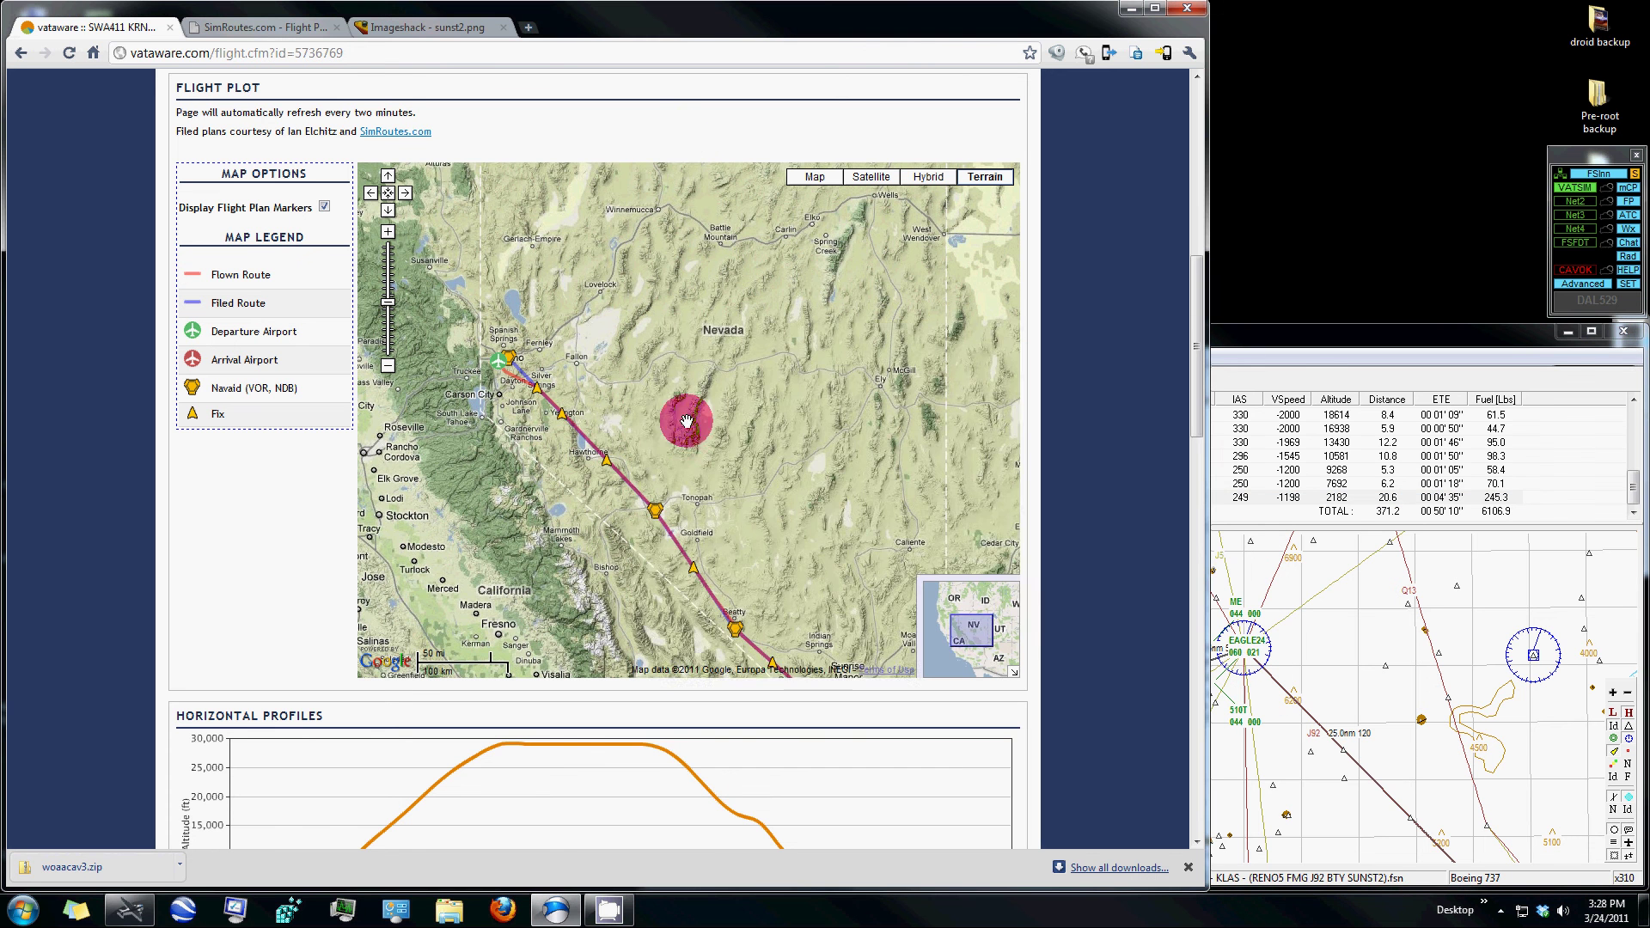
{"action": "mouse_move", "coordinate": [681, 412]}
{"action": "left_mouse_down"}
{"action": "mouse_move", "coordinate": [648, 324]}
{"action": "mouse_move", "coordinate": [660, 415]}
{"action": "left_mouse_up"}
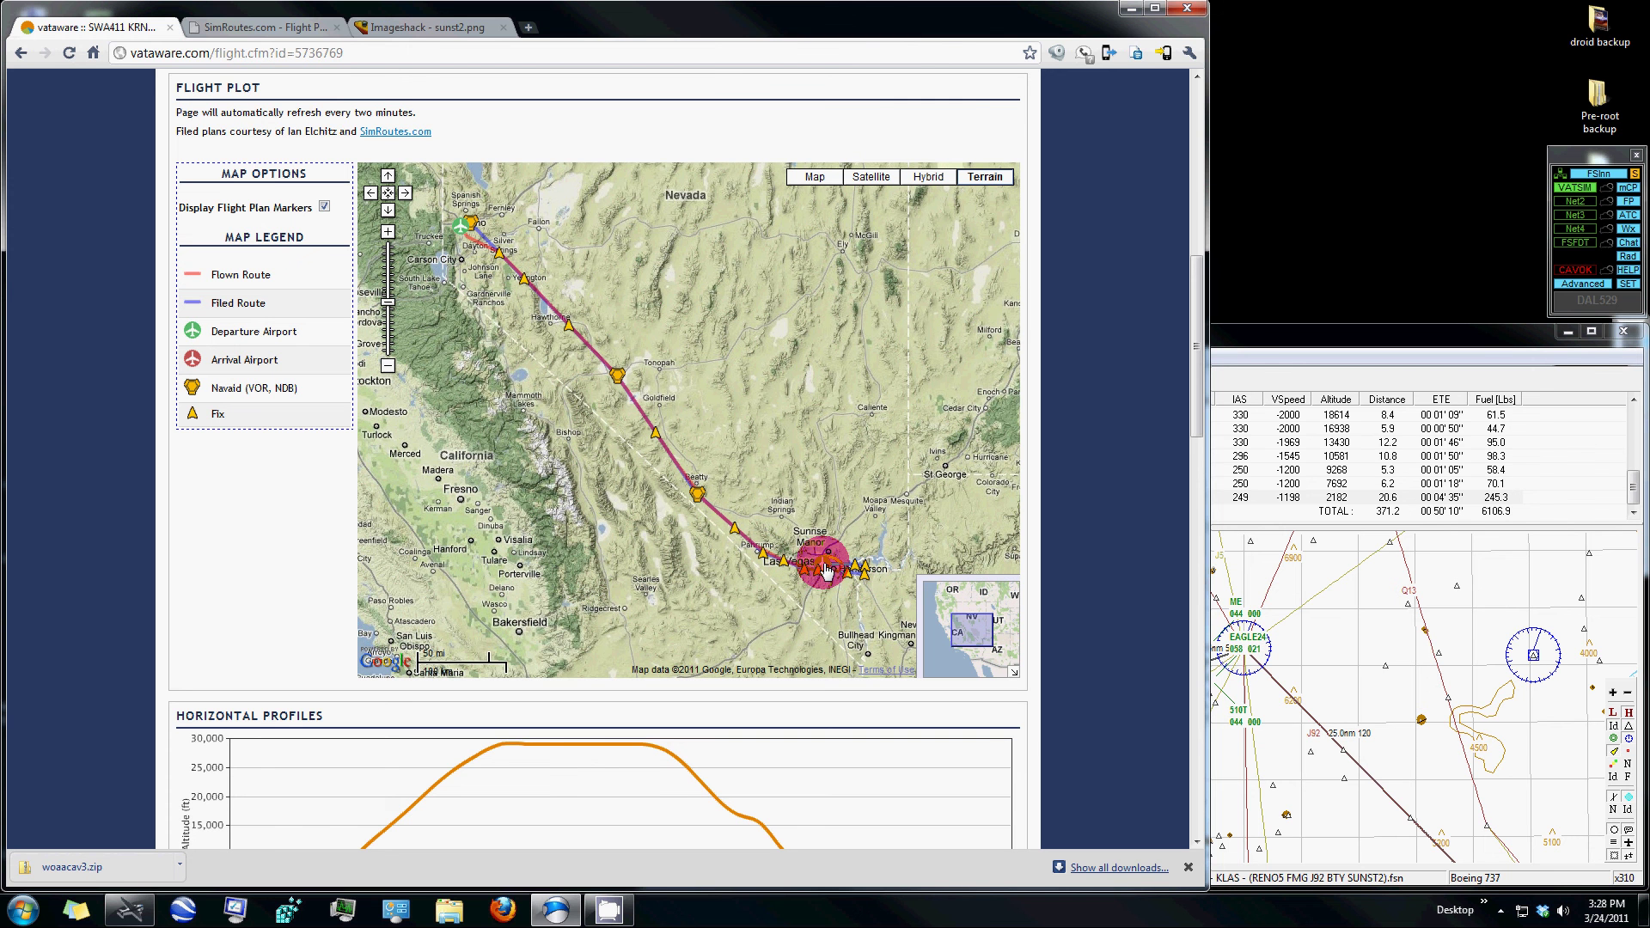
{"action": "left_click", "coordinate": [290, 33]}
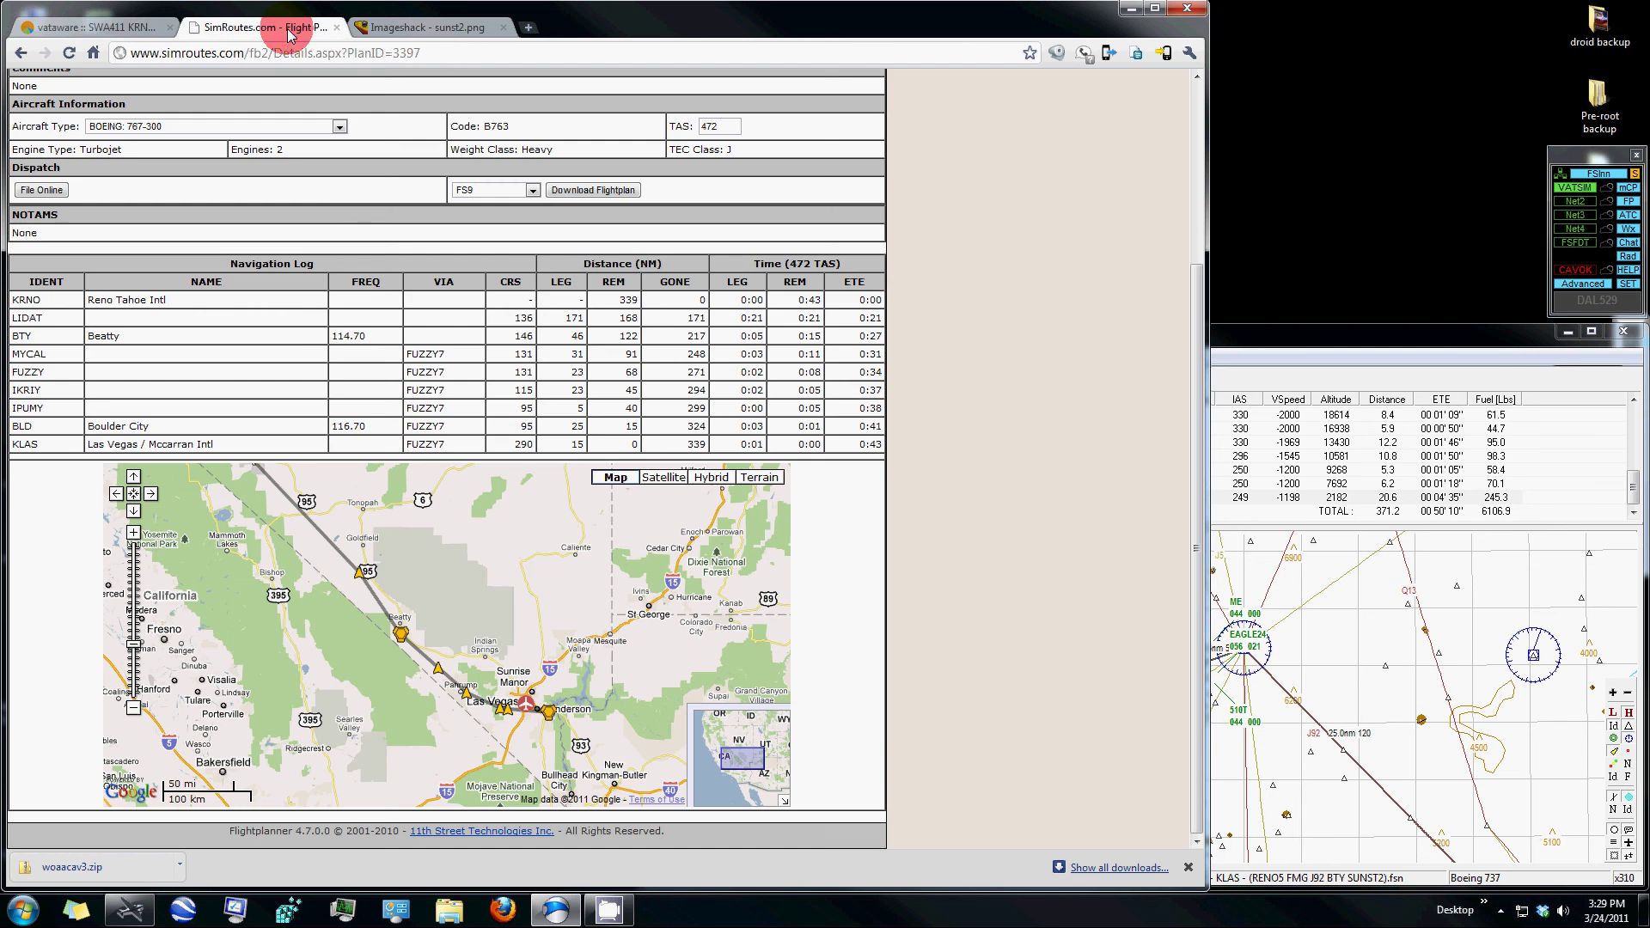
{"action": "left_click_drag", "start_coordinate": [297, 323], "coordinate": [387, 361]}
{"action": "left_click", "coordinate": [380, 359]}
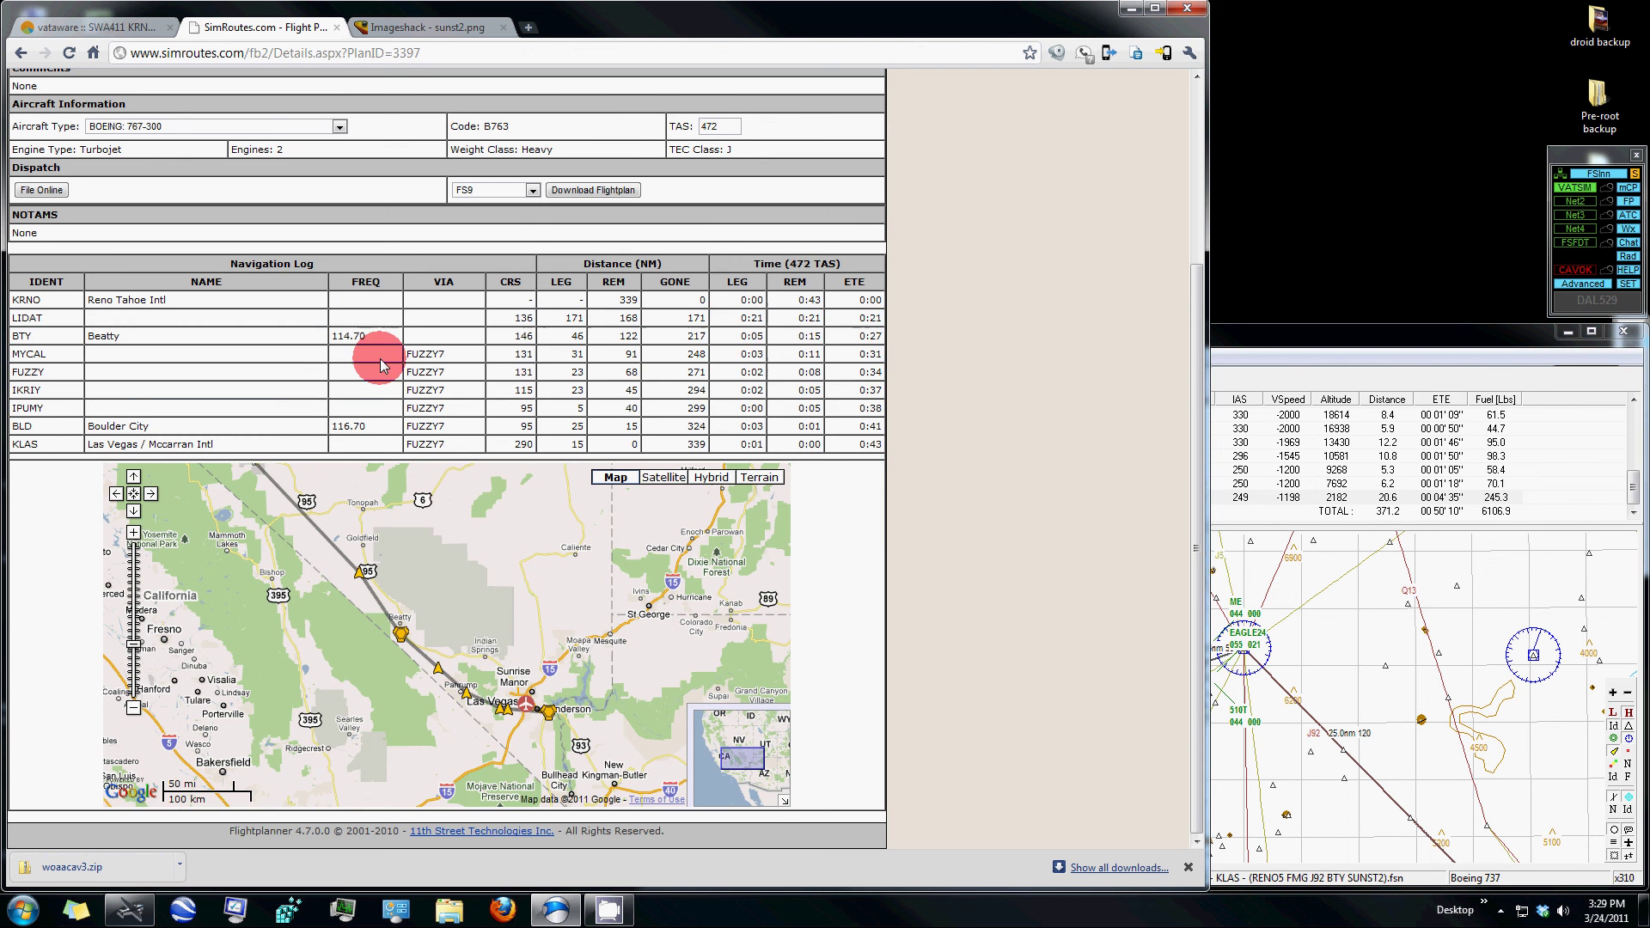
{"action": "scroll", "coordinate": [387, 365], "scroll_direction": "up", "scroll_amount": 1}
{"action": "scroll", "coordinate": [383, 372], "scroll_direction": "down", "scroll_amount": 1}
{"action": "left_click", "coordinate": [90, 27]}
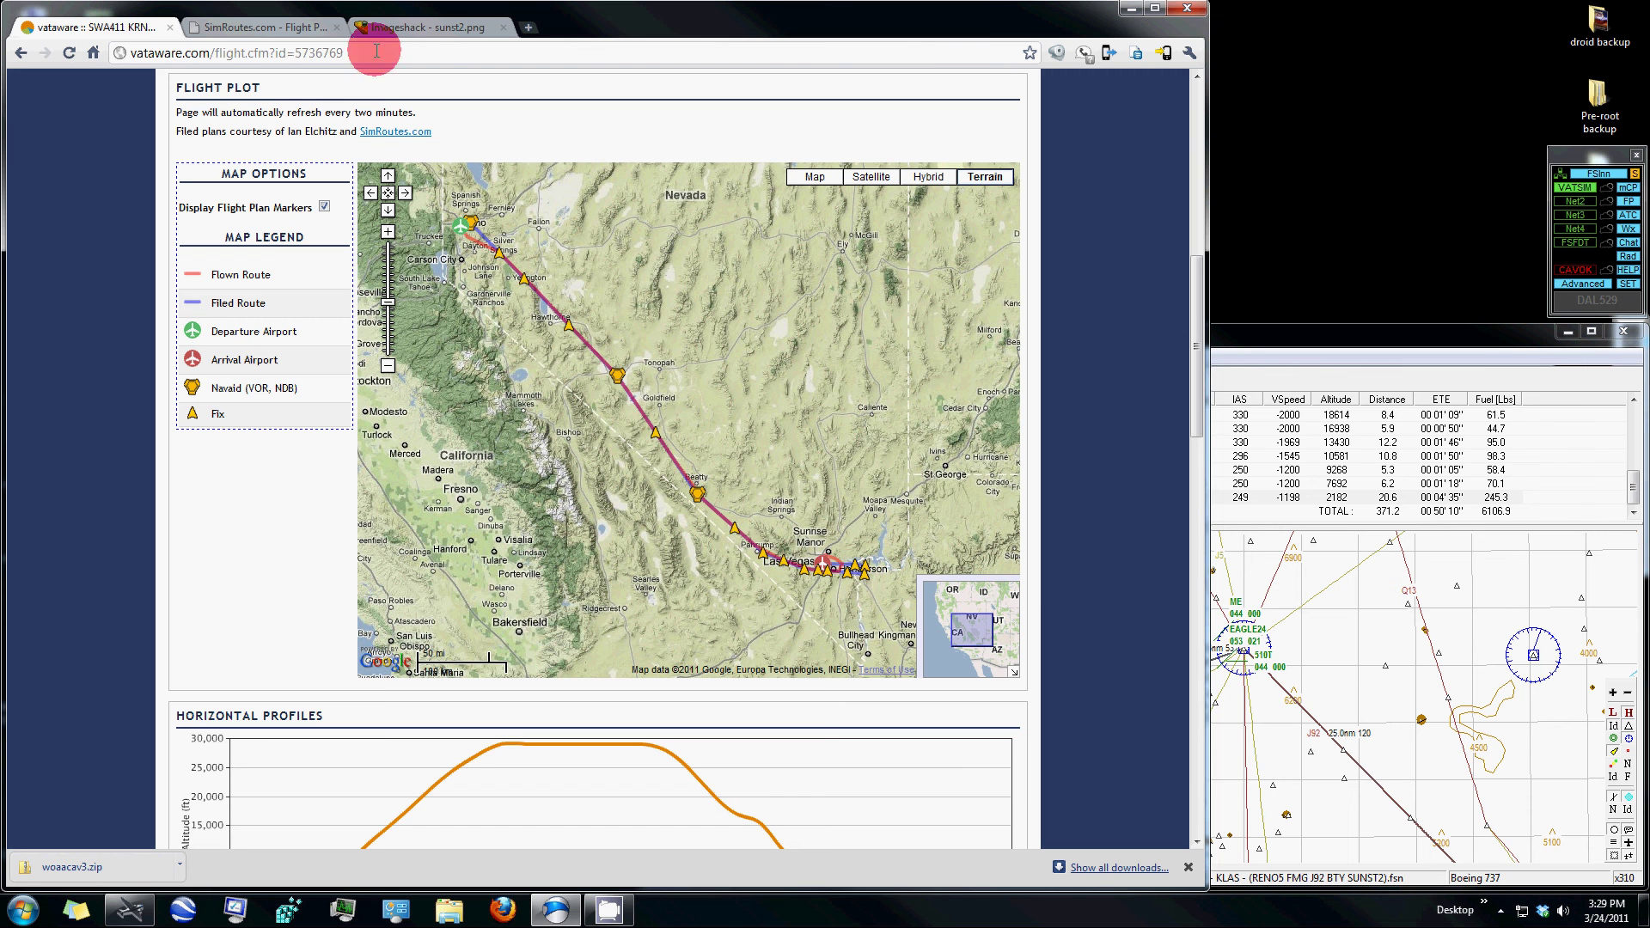
{"action": "left_click", "coordinate": [289, 32]}
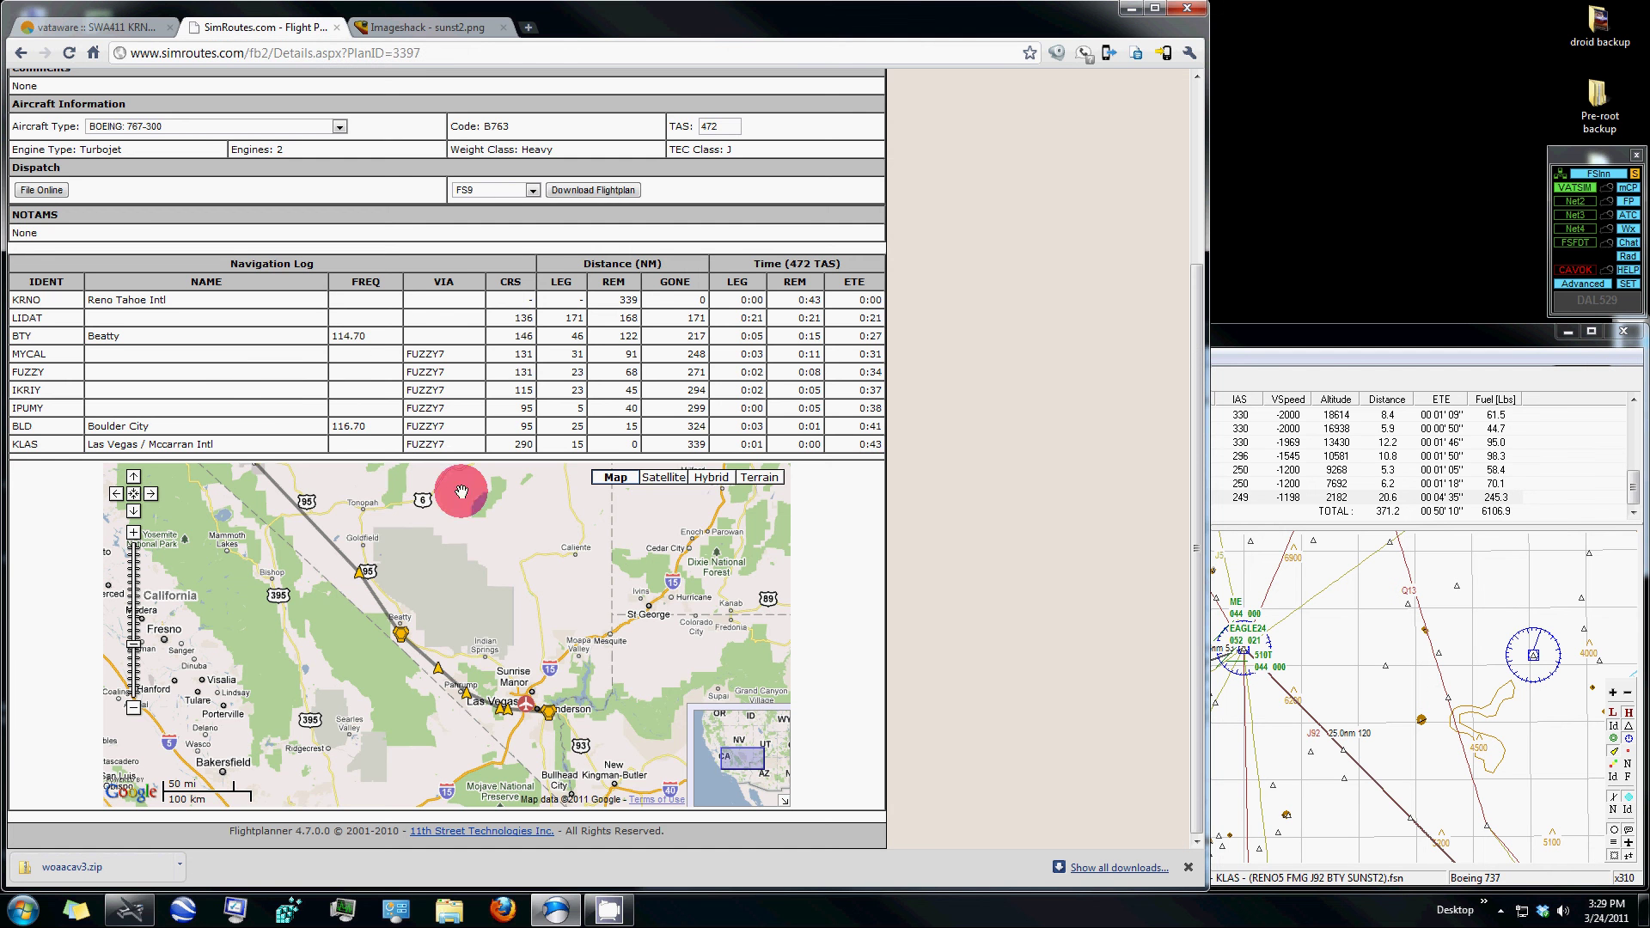
Highlight the FUZZY7 entry for MYCAL in the SimRoutes navigation log and check that waypoint's details on the map.
{"action": "left_click_drag", "start_coordinate": [378, 355], "coordinate": [452, 357]}
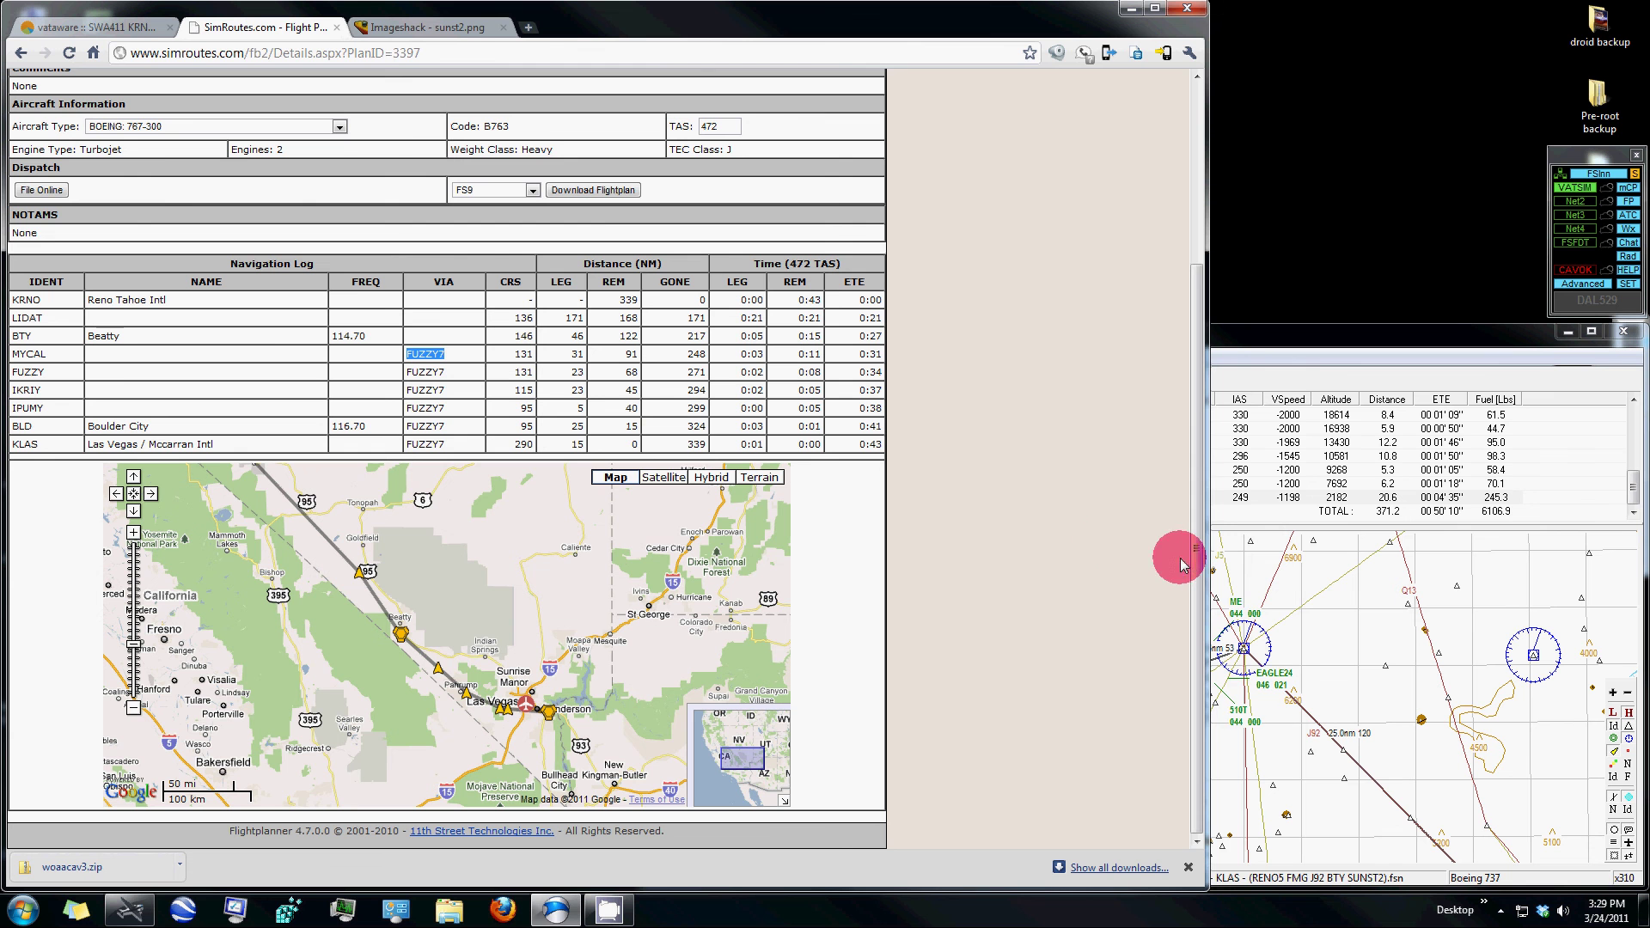
{"action": "left_click", "coordinate": [440, 673]}
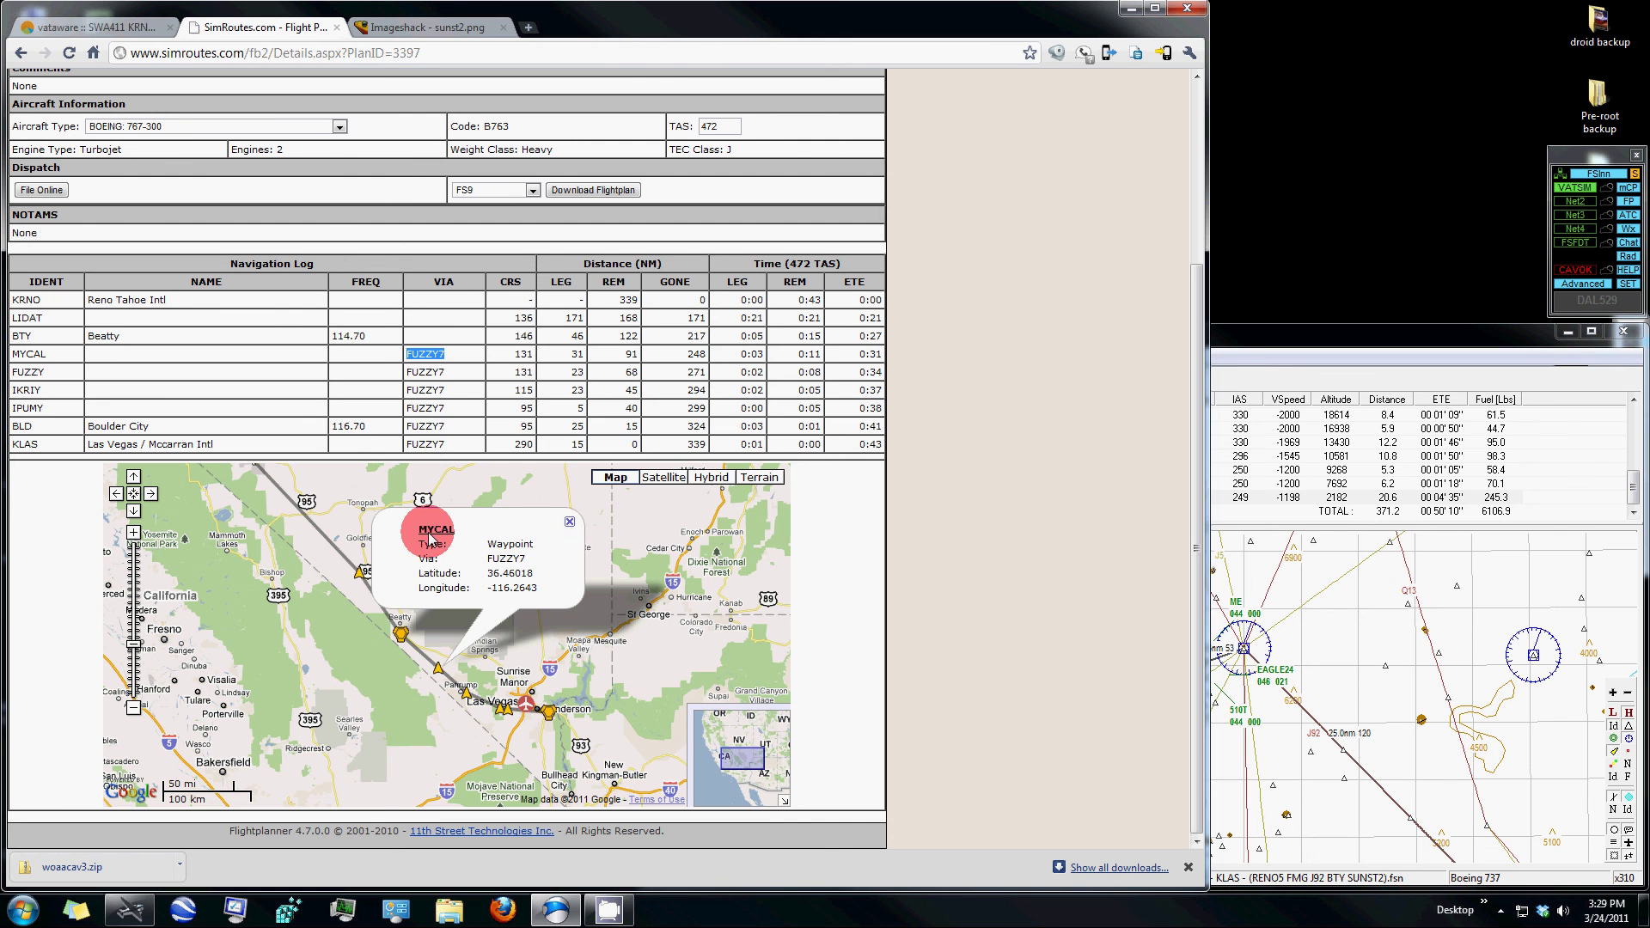
{"action": "left_click", "coordinate": [569, 522]}
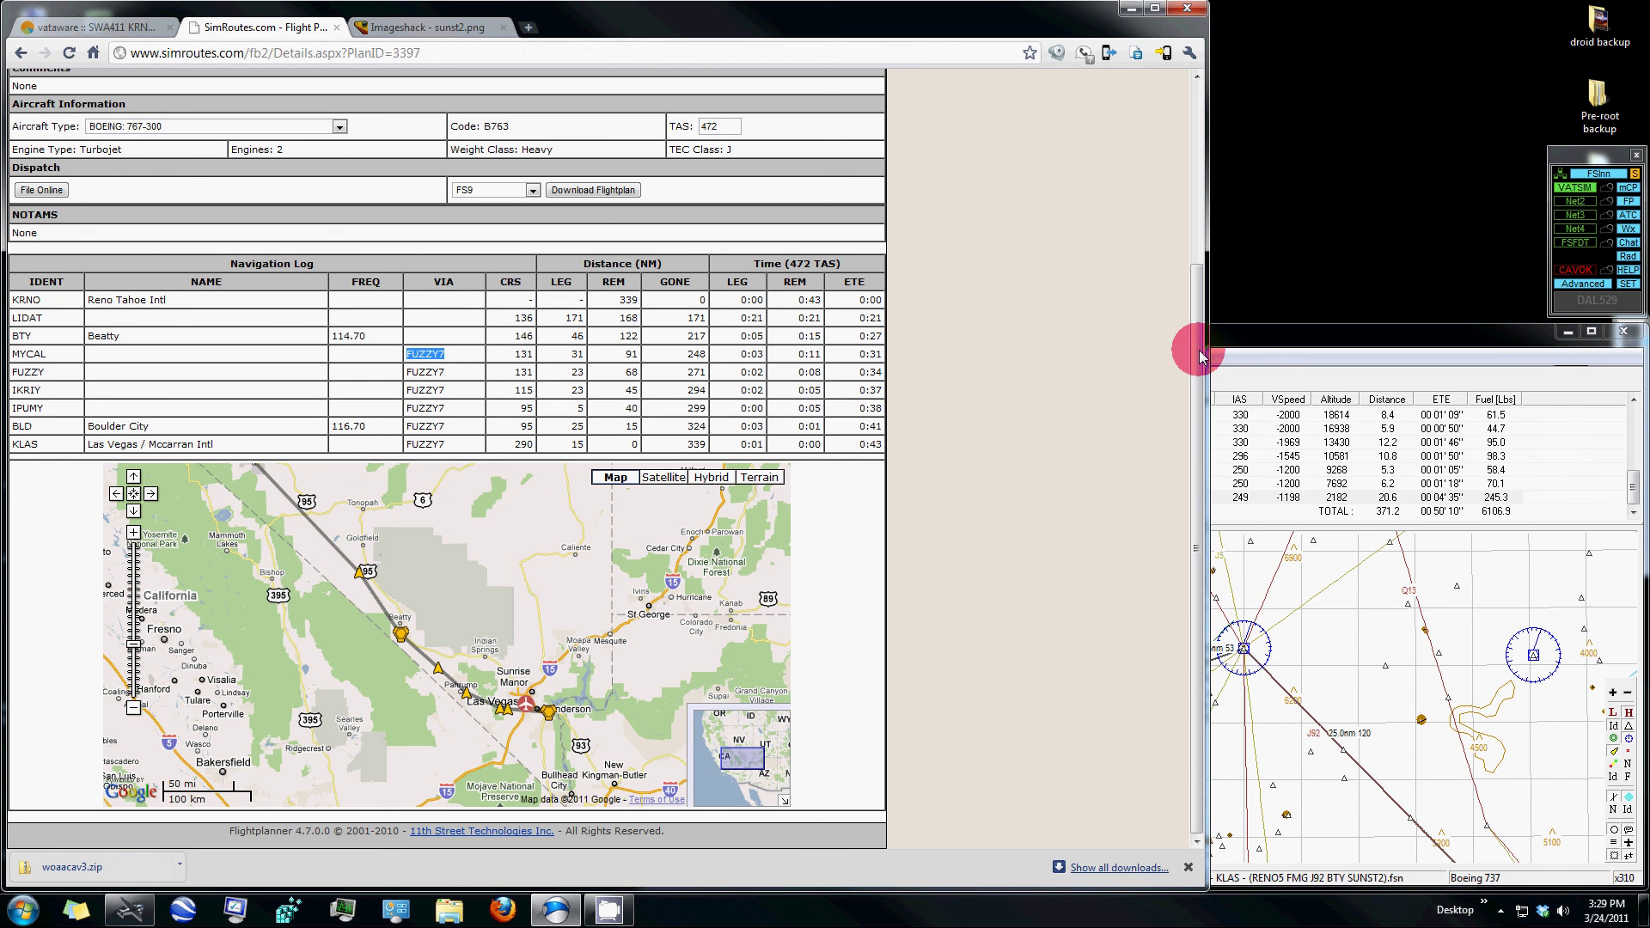
Consult the SUNST TWO arrival chart on Imageshack, and return to Flight Simulator and close the FSNavigator map.
{"action": "left_click", "coordinate": [1275, 673]}
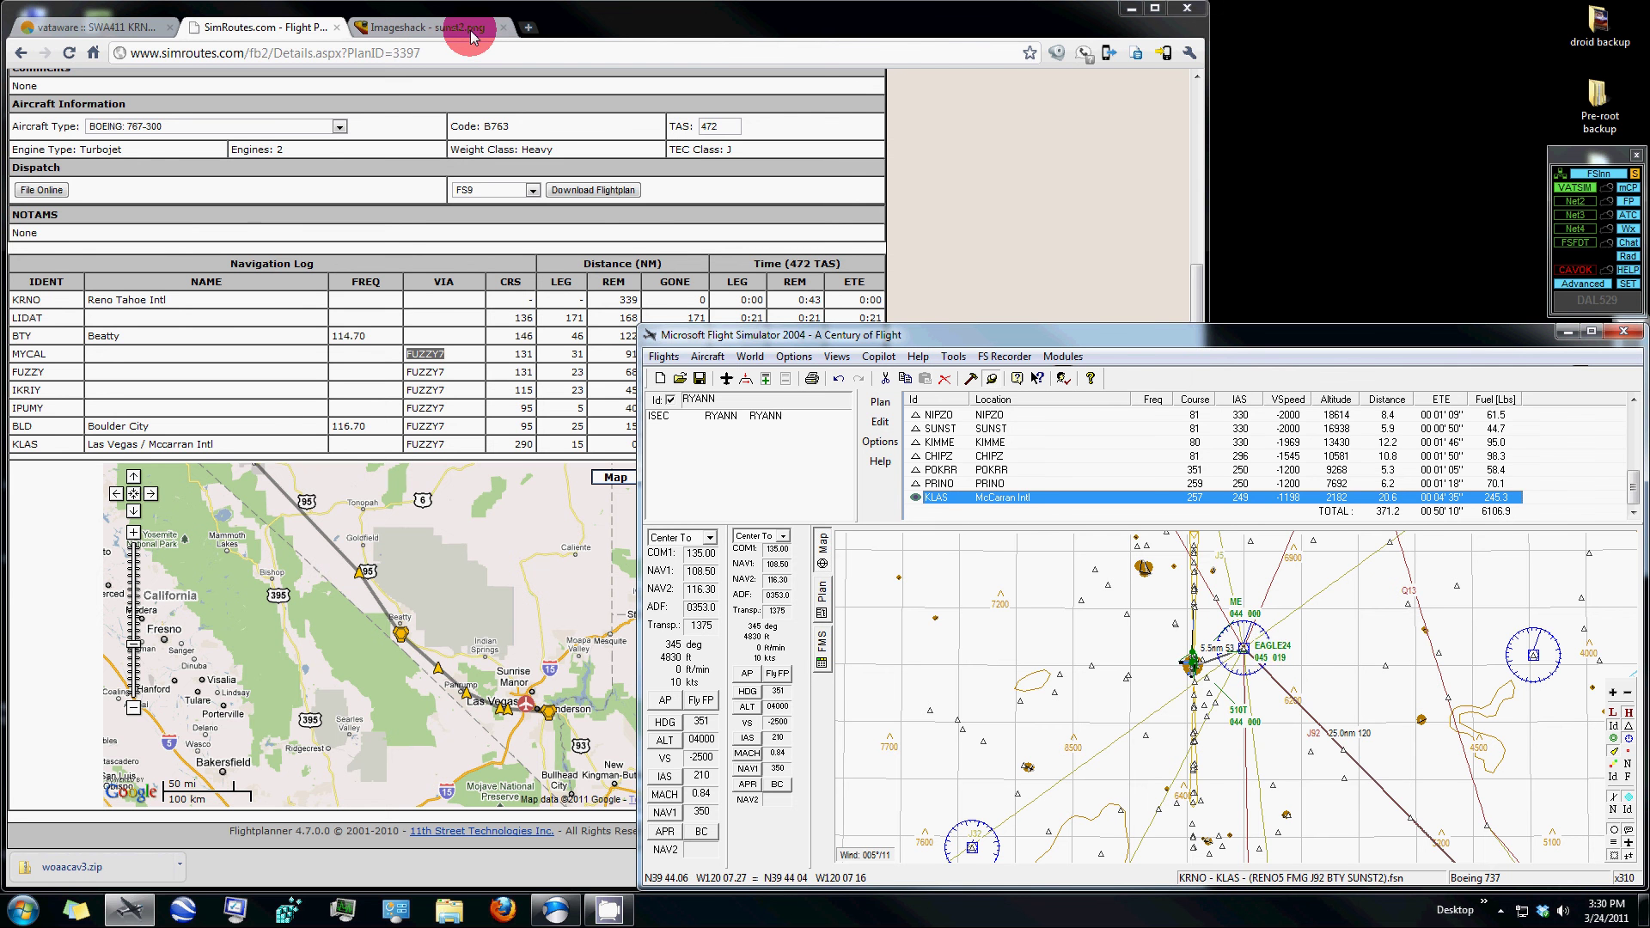
{"action": "left_click", "coordinate": [471, 36]}
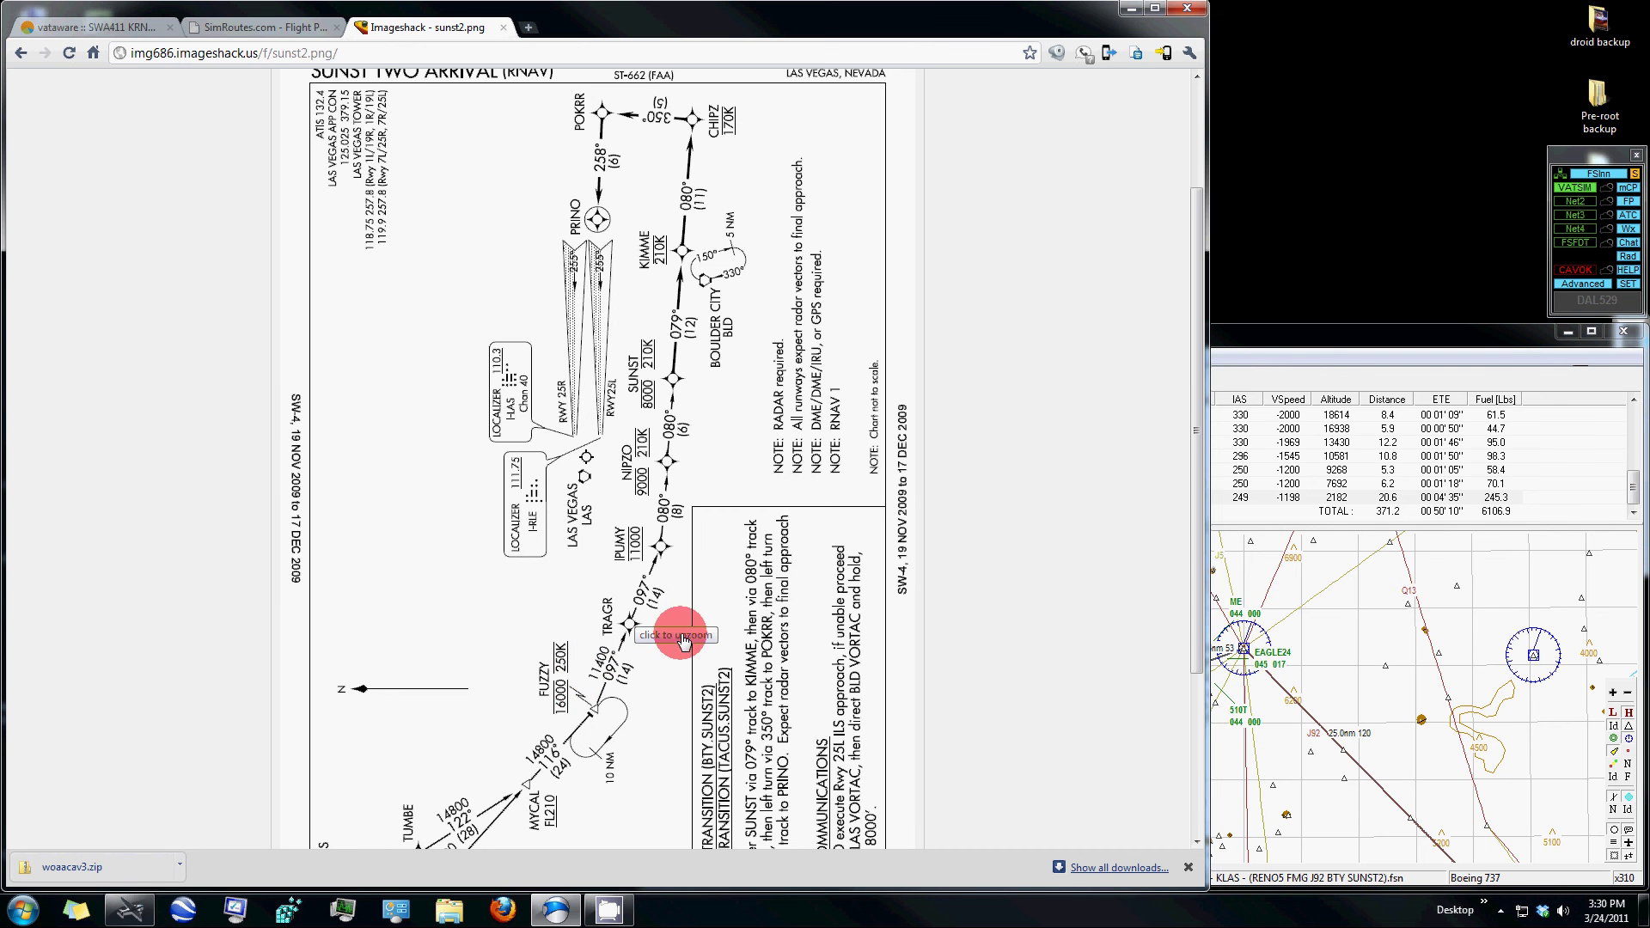
{"action": "left_click", "coordinate": [1253, 338]}
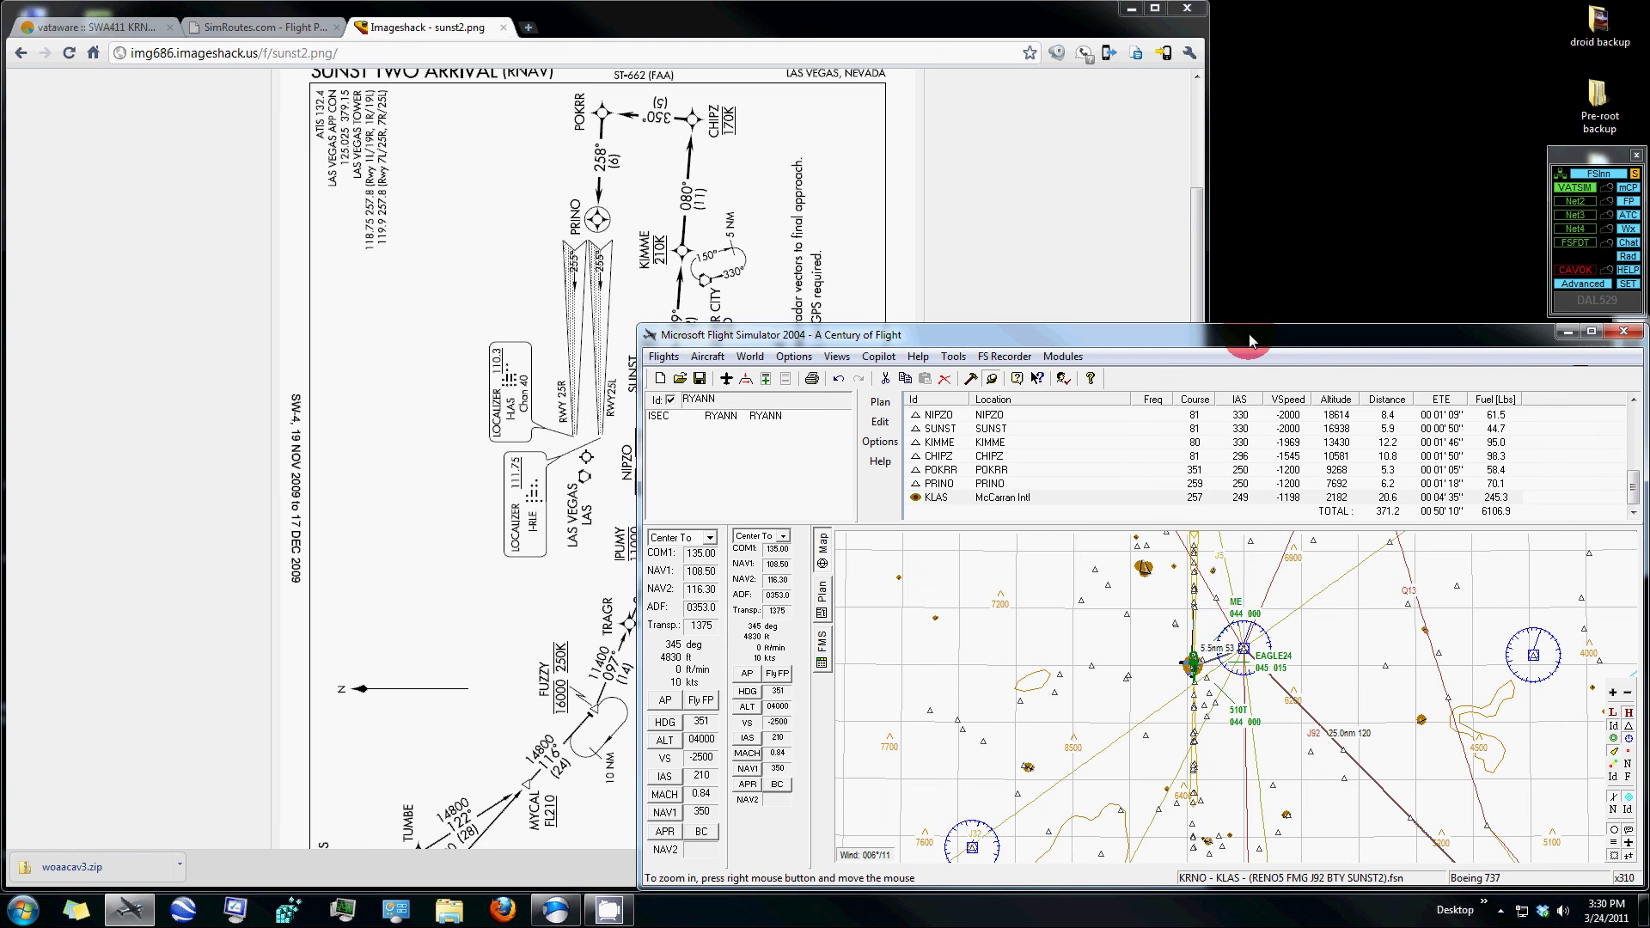
{"action": "left_click", "coordinate": [1260, 641]}
{"action": "key", "text": "Escape"}
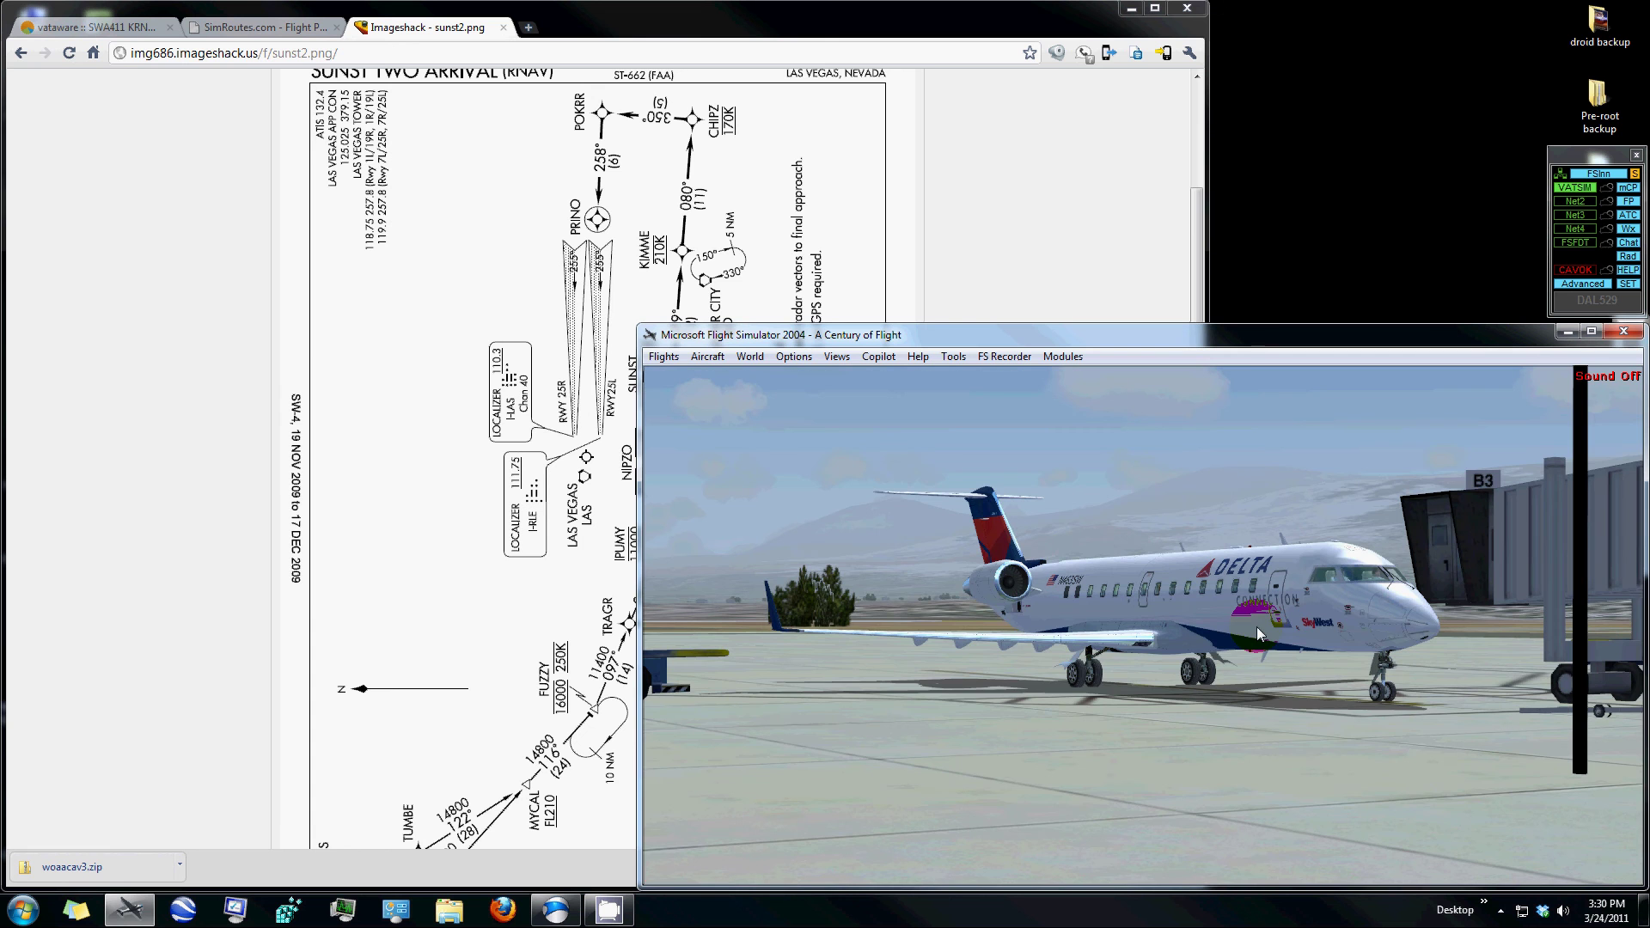